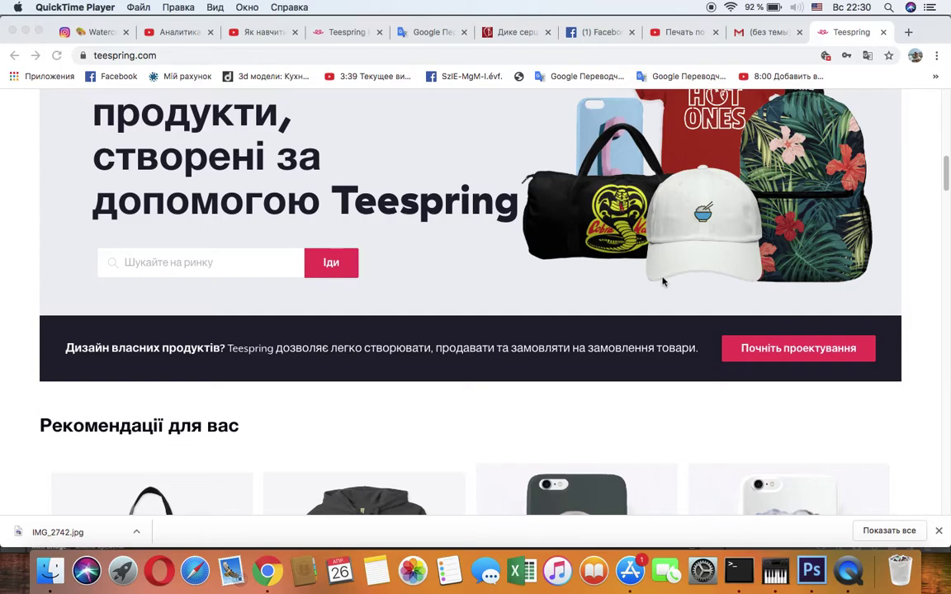
# Look through the T-shirts, hoodies, collections and recommended designs on the Teespring home page.
pyautogui.scroll(-14, 663, 282)
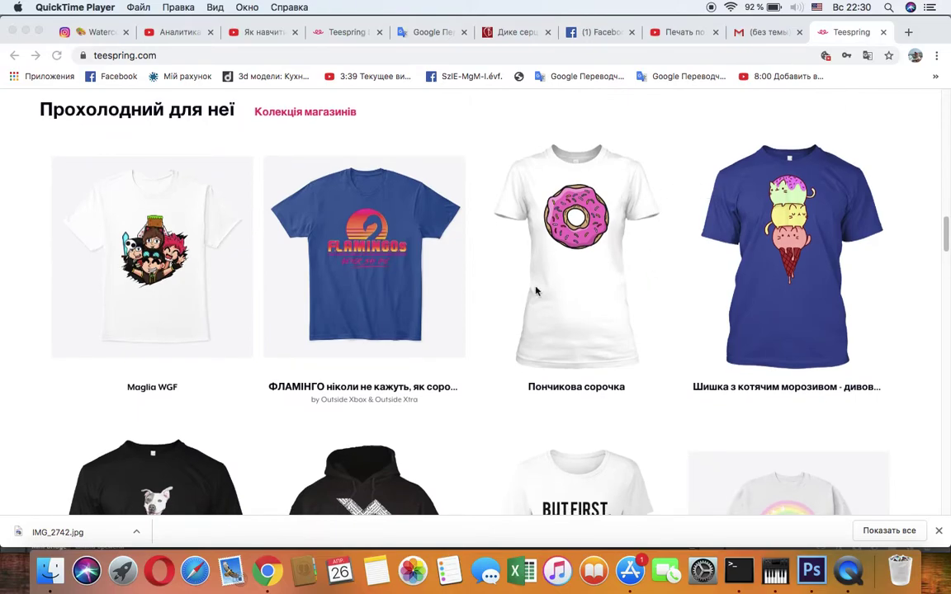
pyautogui.scroll(-7, 536, 290)
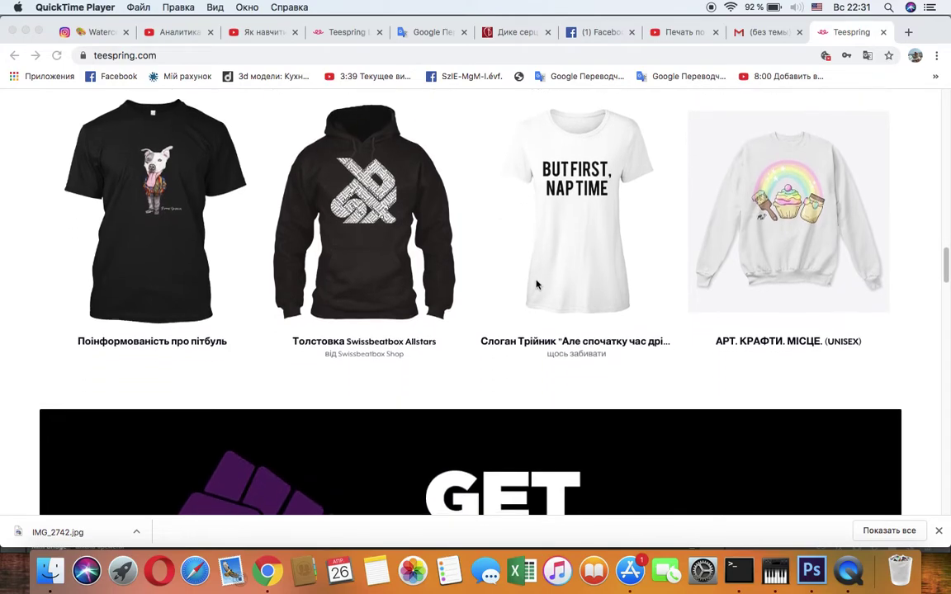
pyautogui.scroll(-2, 536, 285)
pyautogui.scroll(-14, 535, 285)
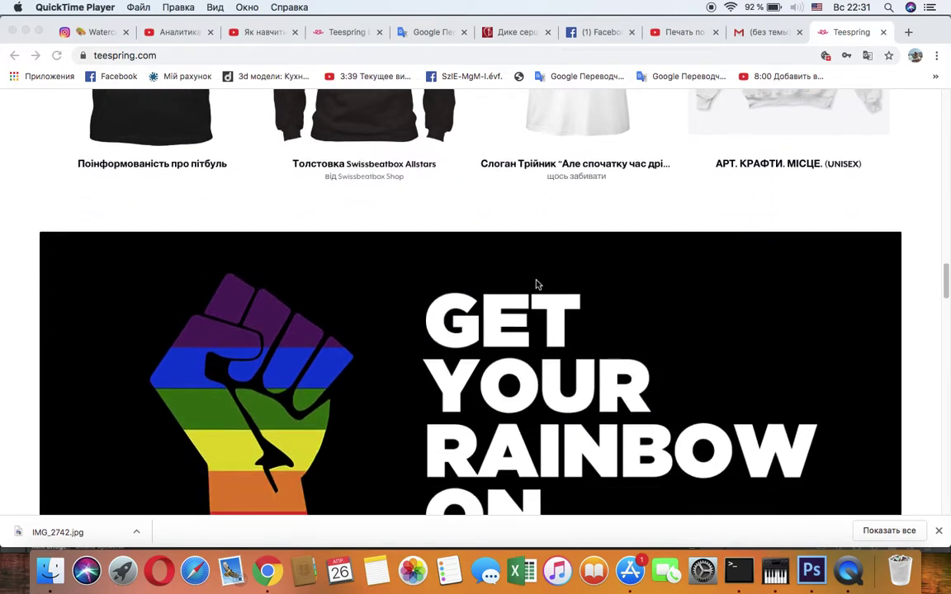
pyautogui.scroll(-10, 536, 285)
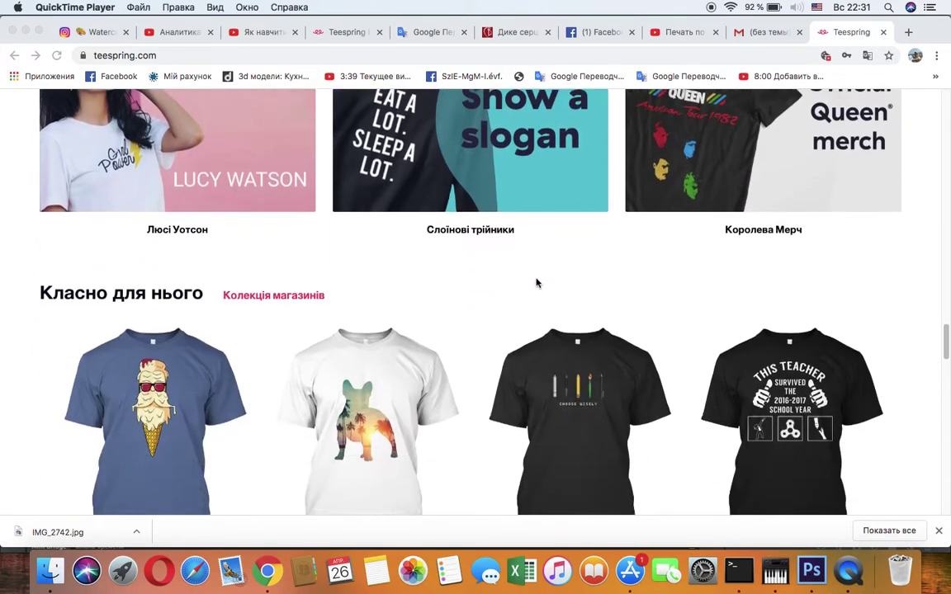
pyautogui.scroll(-7, 536, 283)
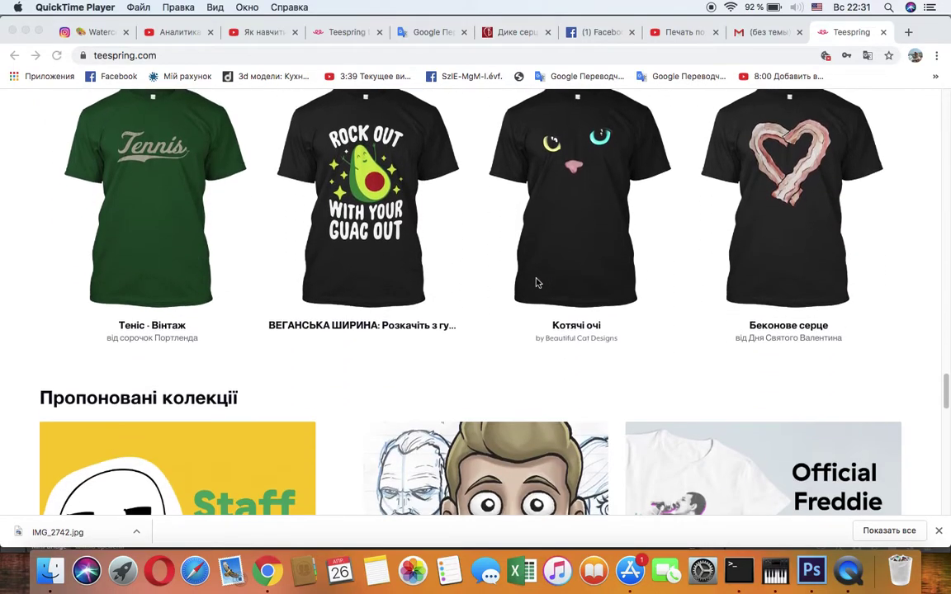
pyautogui.scroll(13, 536, 284)
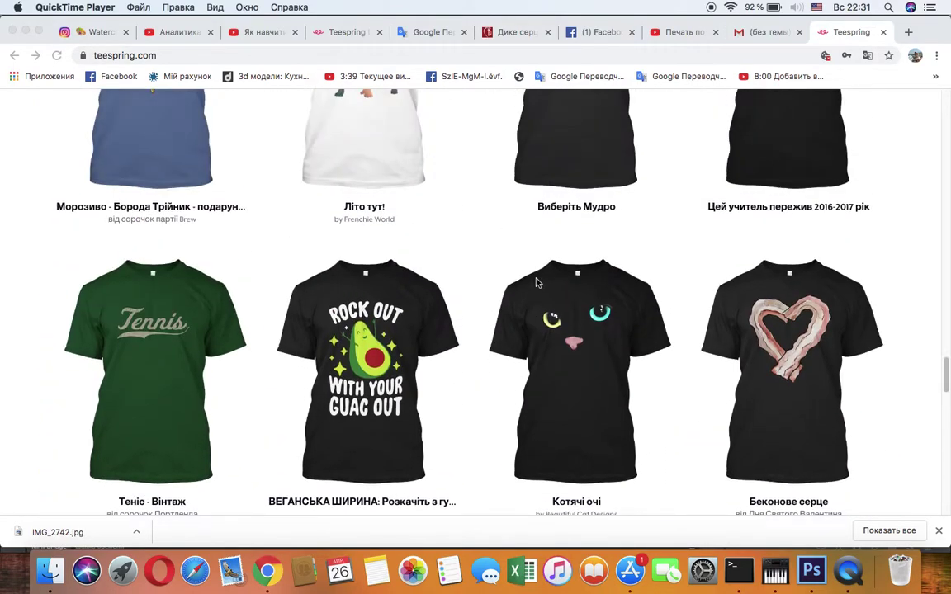
pyautogui.scroll(9, 536, 287)
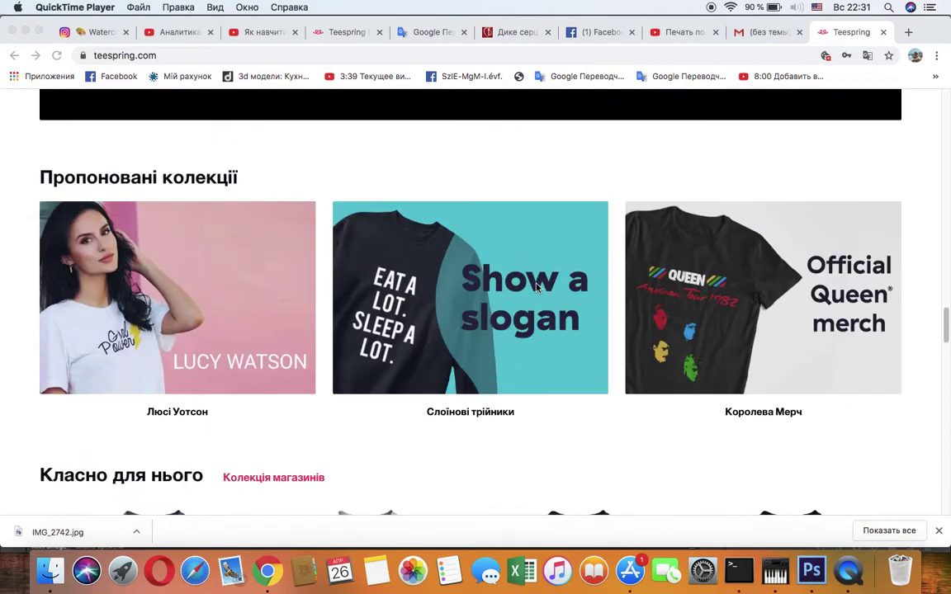
pyautogui.scroll(-20, 536, 287)
pyautogui.scroll(4, 535, 287)
pyautogui.scroll(5, 536, 287)
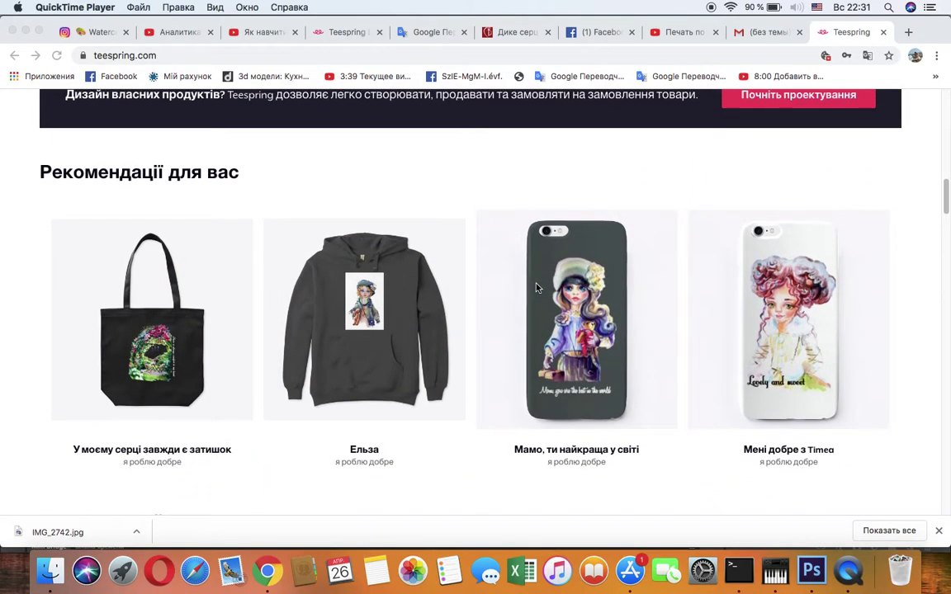
pyautogui.scroll(1, 536, 287)
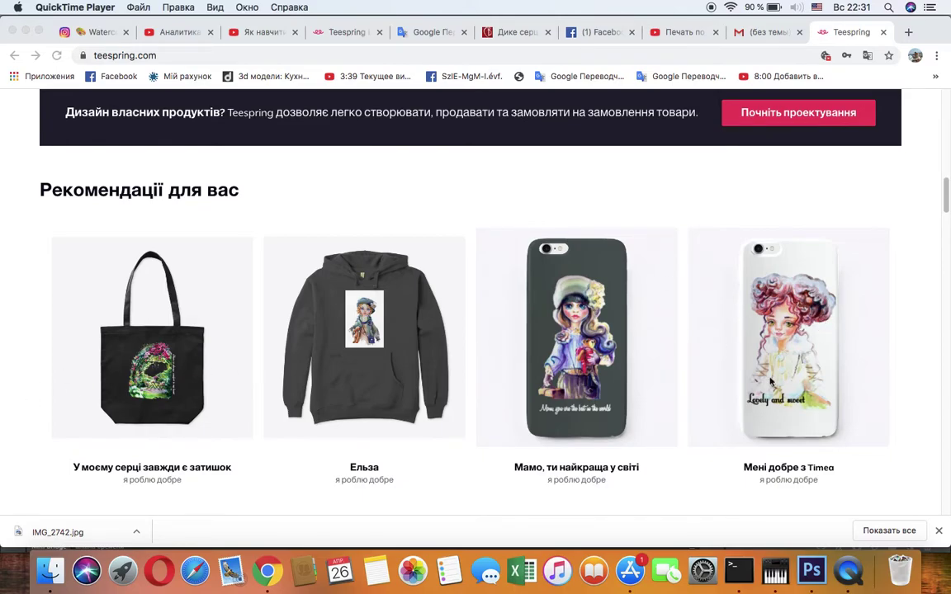
# Switch to Photoshop and open IMG_2742.jpg from the Загрузки folder, keeping its embedded colour profile.
pyautogui.click(812, 570)
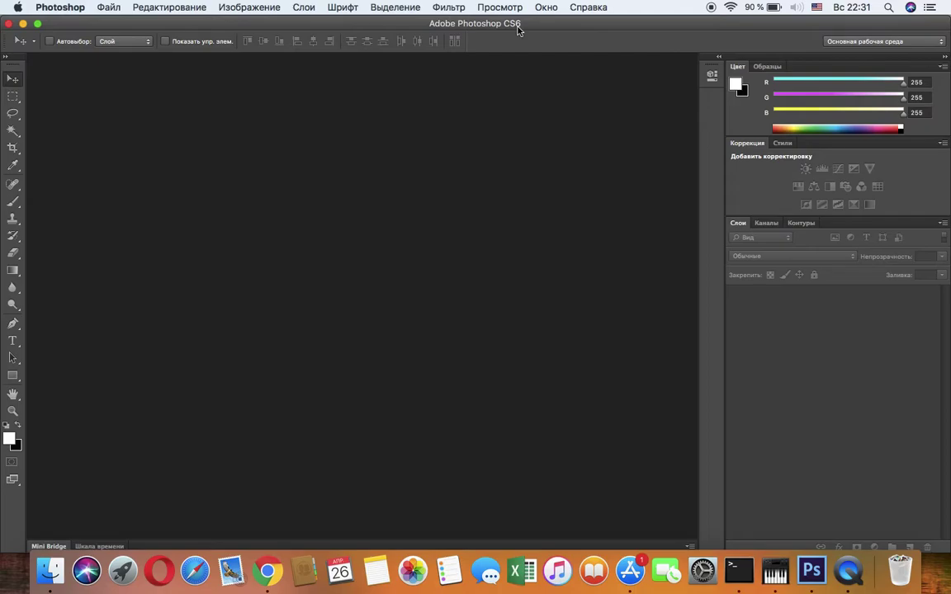
pyautogui.click(113, 10)
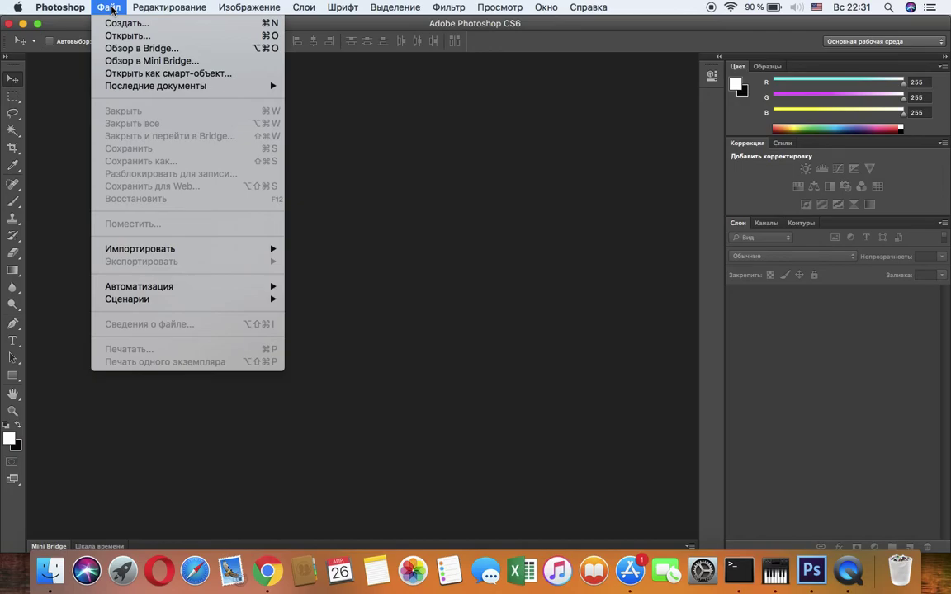
pyautogui.click(128, 37)
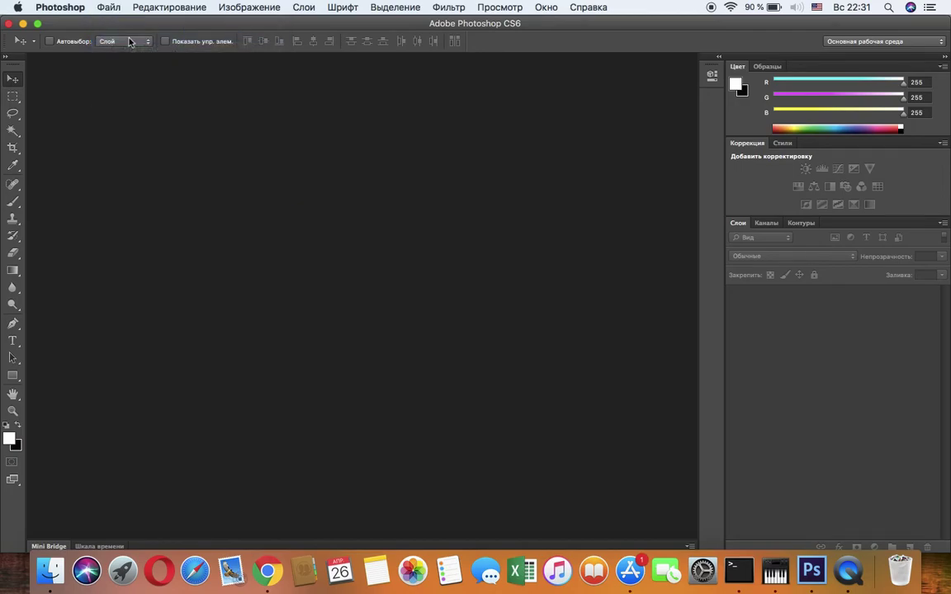
pyautogui.scroll(-1, 550, 140)
pyautogui.click(533, 89)
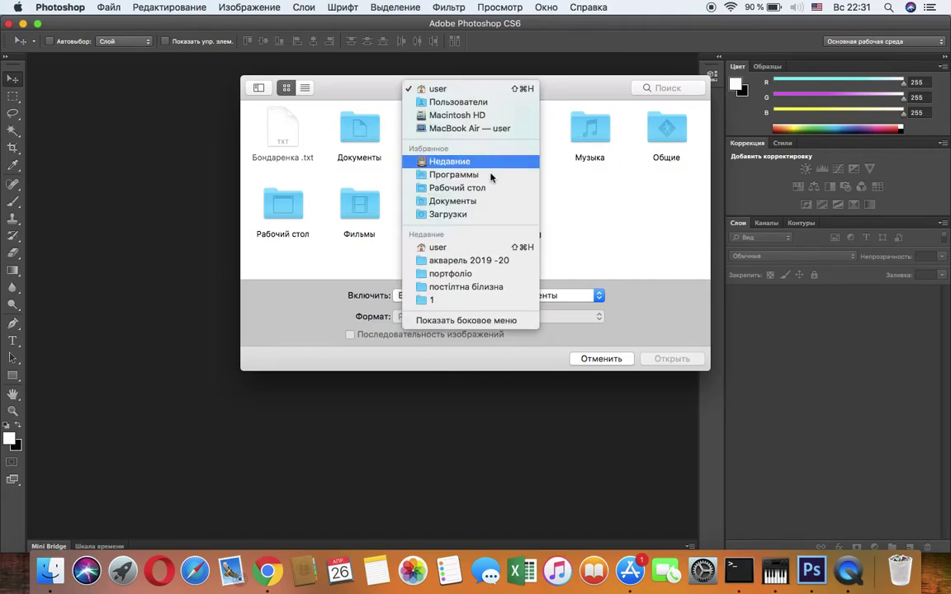
pyautogui.click(491, 215)
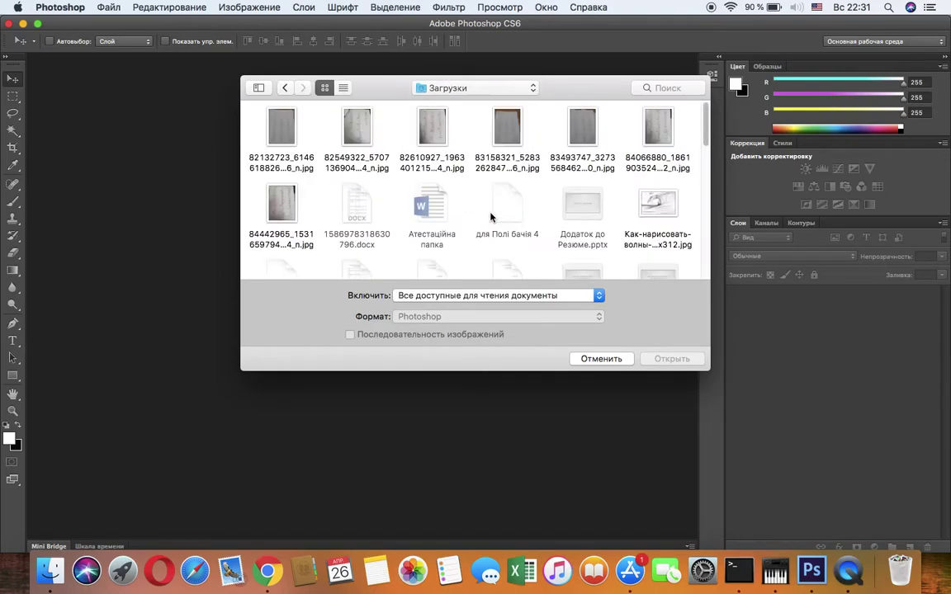
pyautogui.scroll(-10, 544, 257)
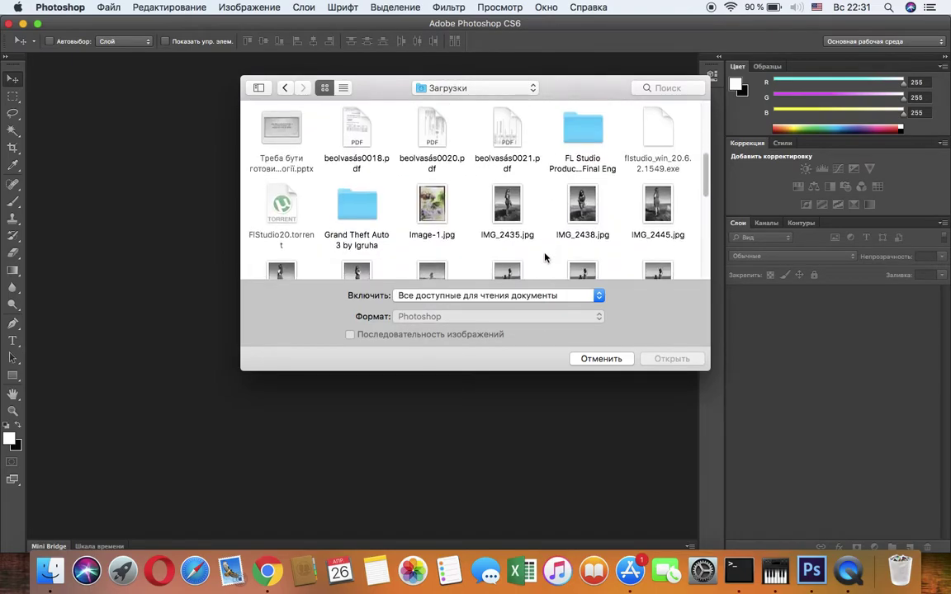
pyautogui.scroll(-5, 545, 257)
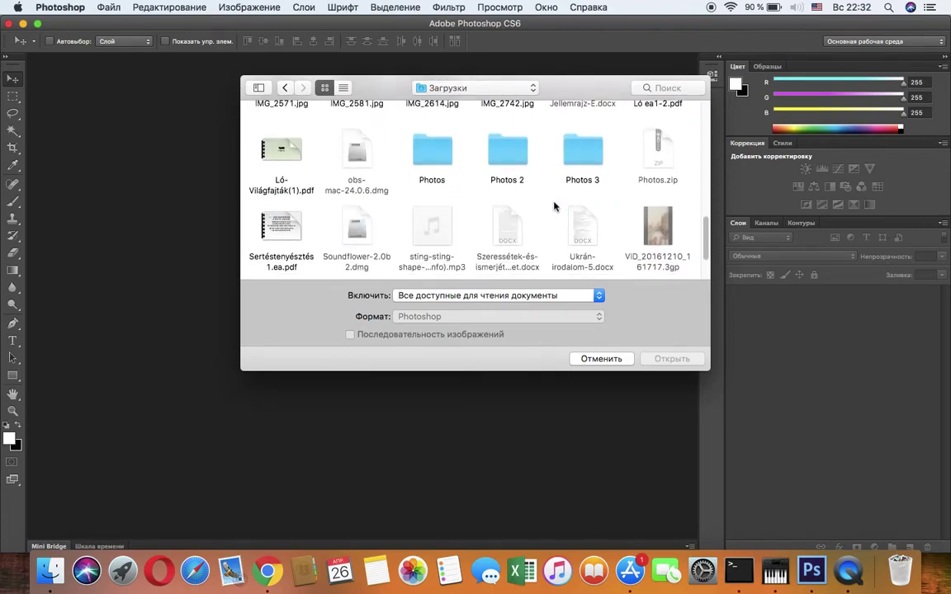
pyautogui.scroll(3, 554, 158)
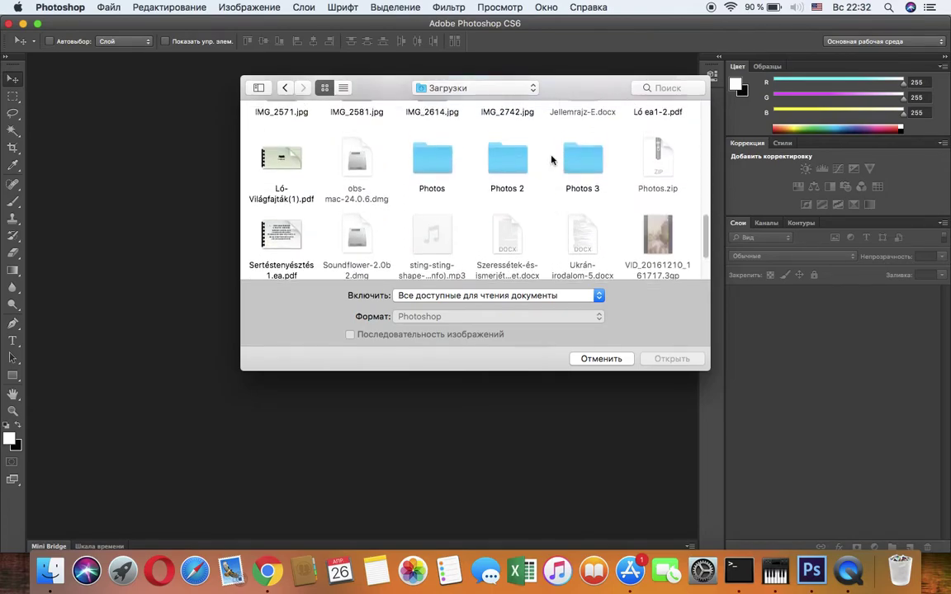
pyautogui.scroll(1, 552, 160)
pyautogui.click(507, 213)
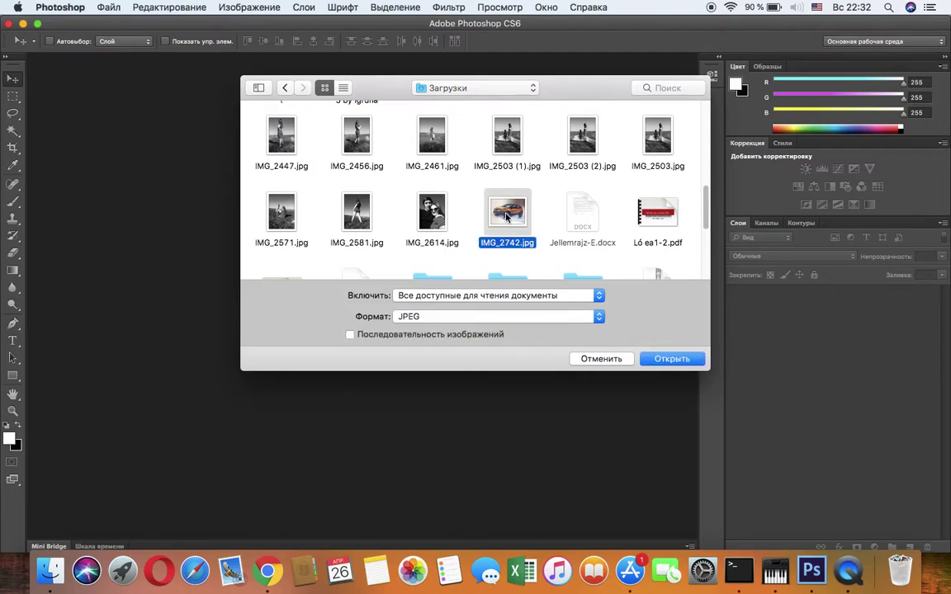
pyautogui.click(672, 359)
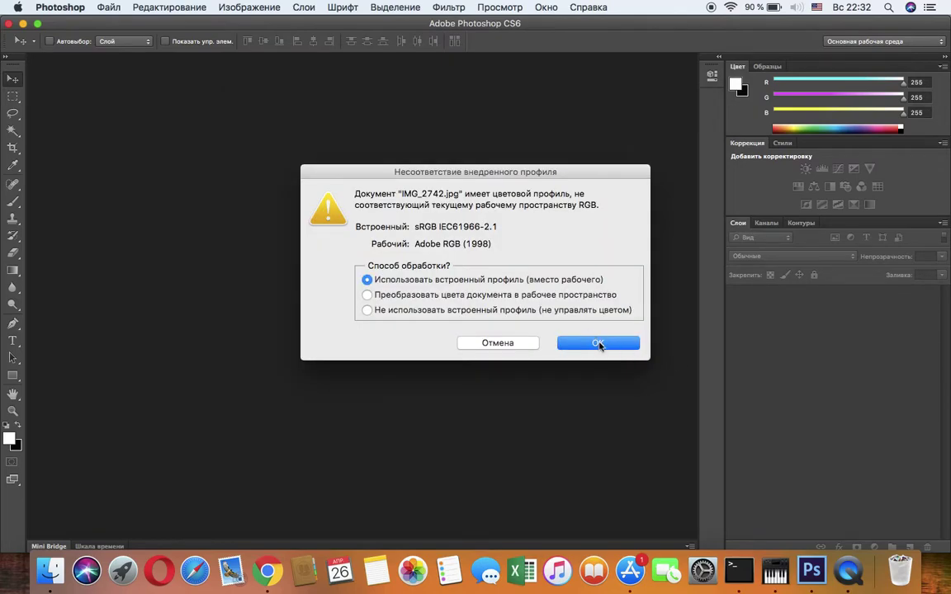
pyautogui.click(598, 344)
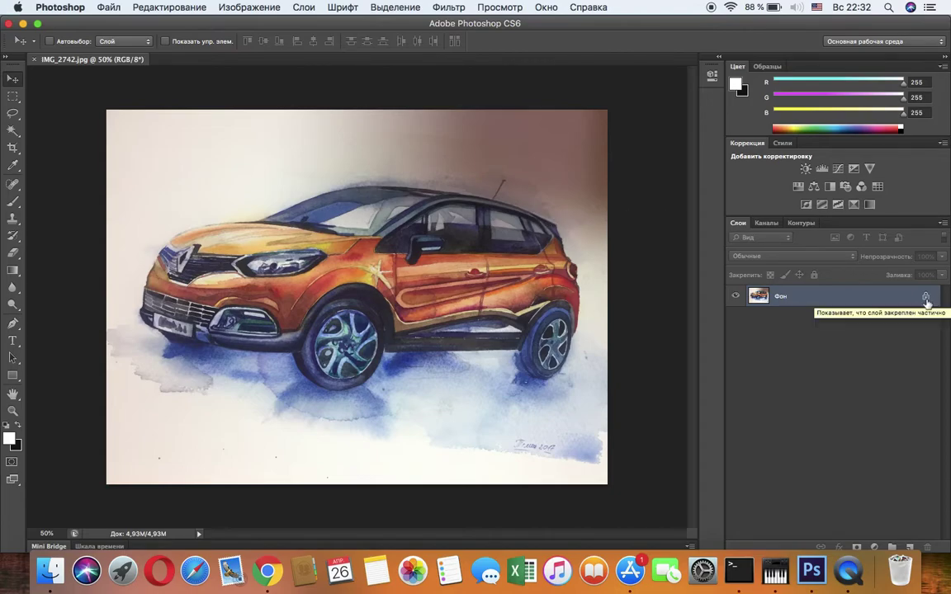
# Convert the locked background into a regular layer and display the document's editing history.
pyautogui.doubleClick(925, 298)
pyautogui.click(657, 239)
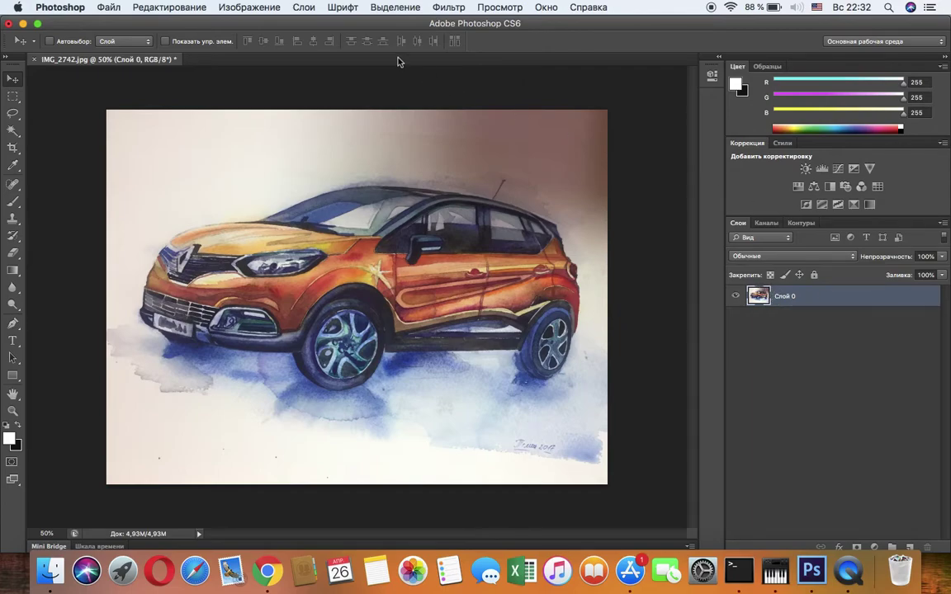
pyautogui.click(251, 8)
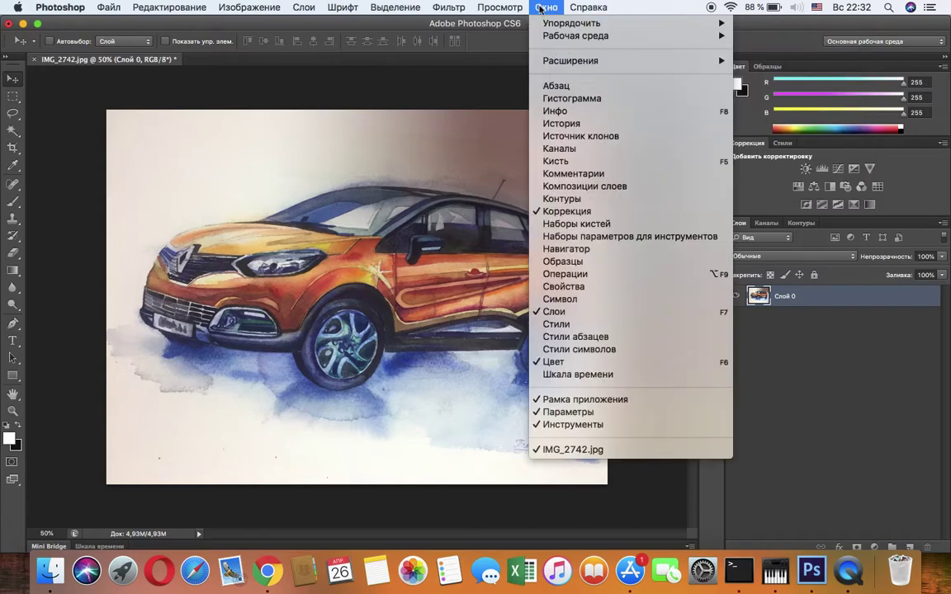
pyautogui.click(540, 7)
pyautogui.click(541, 8)
pyautogui.click(568, 124)
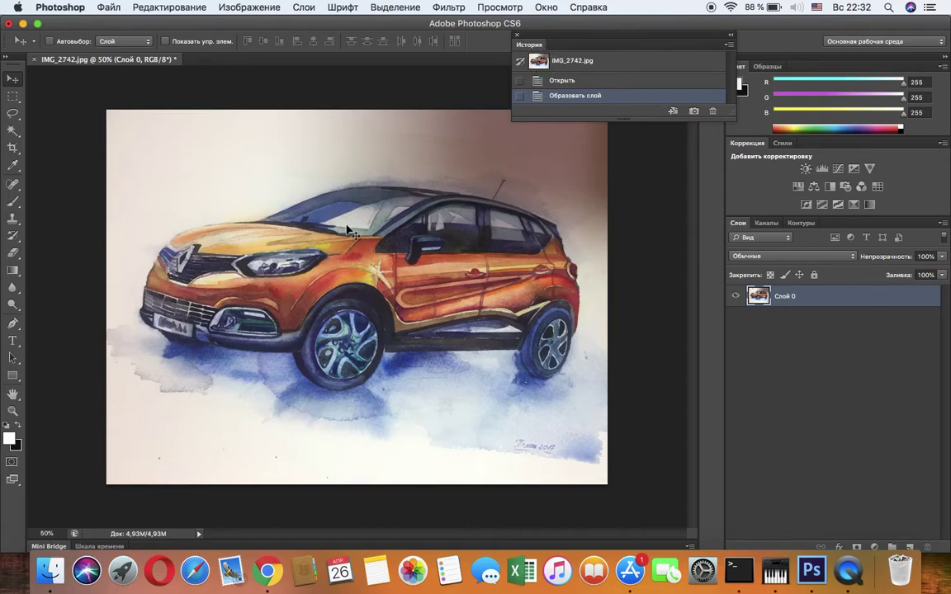
# Apply an Exposure adjustment to the car painting with exposure +1.23, offset -0.0432 and gamma 1.00.
pyautogui.click(244, 8)
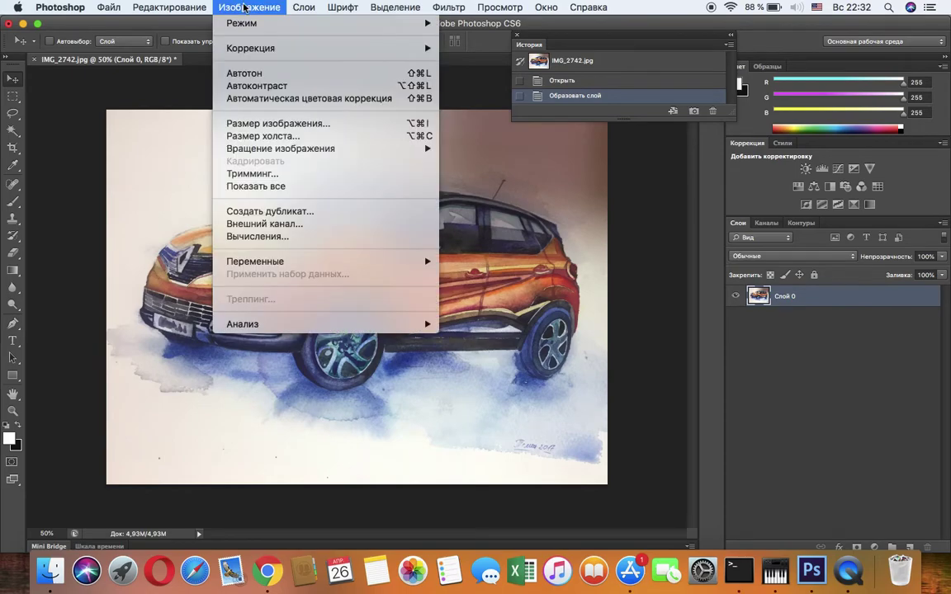
pyautogui.moveTo(248, 54)
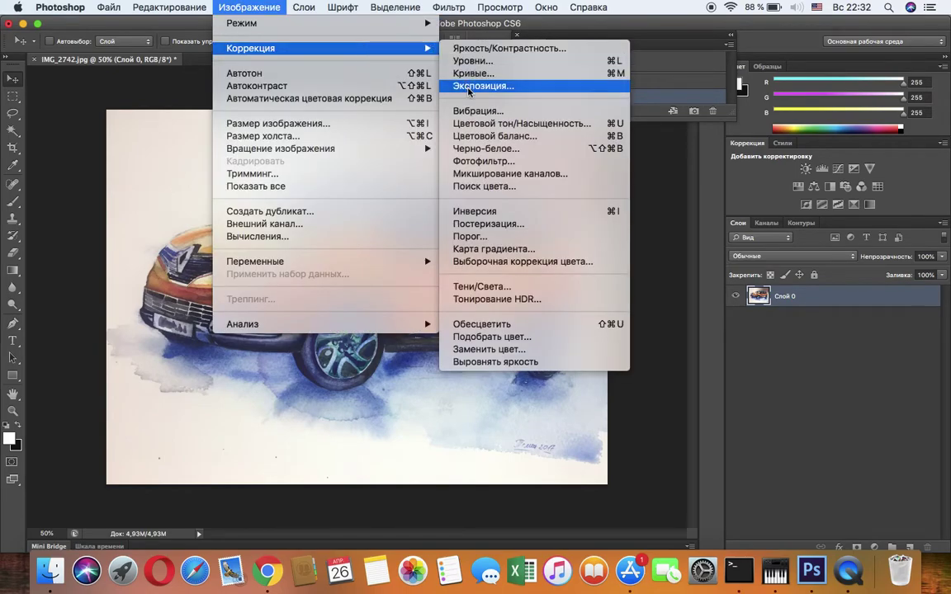
pyautogui.click(468, 87)
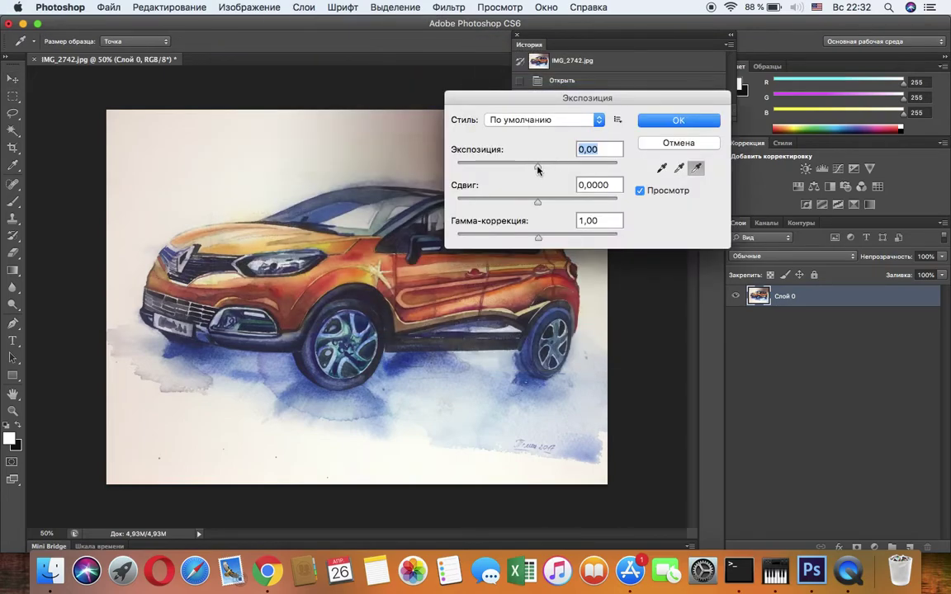
pyautogui.moveTo(538, 168)
pyautogui.mouseDown()
pyautogui.moveTo(563, 168)
pyautogui.moveTo(552, 169)
pyautogui.mouseUp()
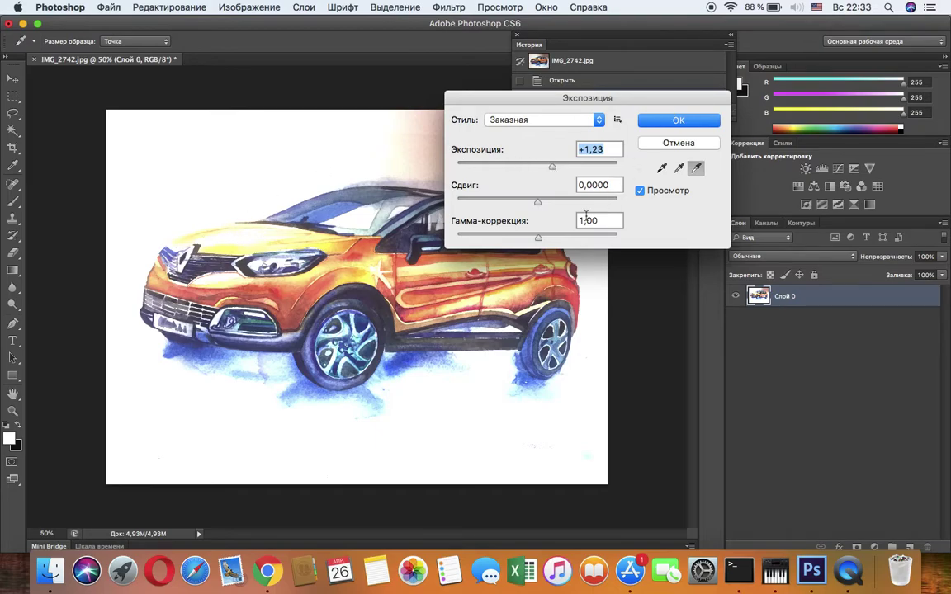
pyautogui.moveTo(536, 199)
pyautogui.mouseDown()
pyautogui.moveTo(576, 205)
pyautogui.moveTo(514, 200)
pyautogui.moveTo(530, 203)
pyautogui.mouseUp()
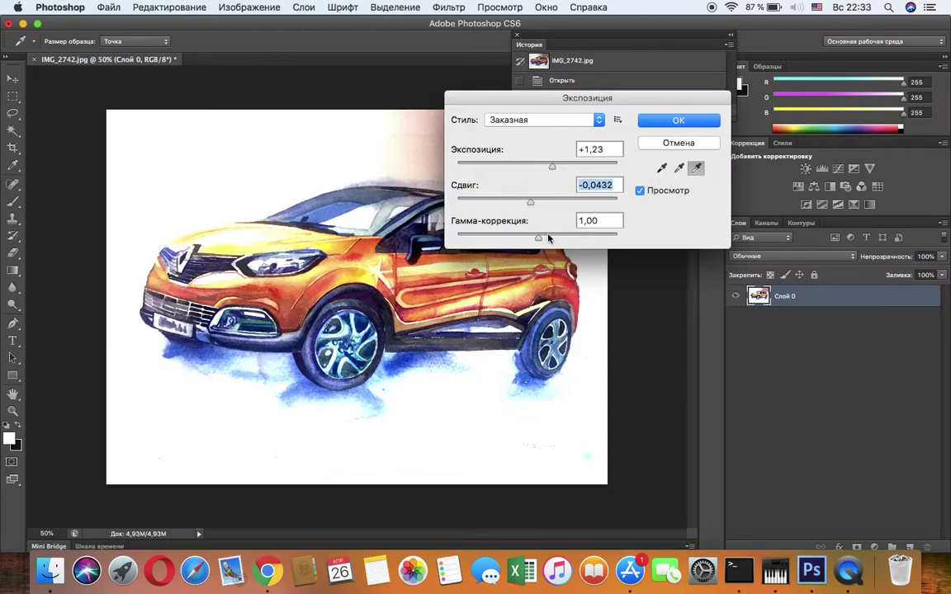
pyautogui.moveTo(539, 241)
pyautogui.mouseDown()
pyautogui.moveTo(503, 234)
pyautogui.moveTo(538, 239)
pyautogui.mouseUp()
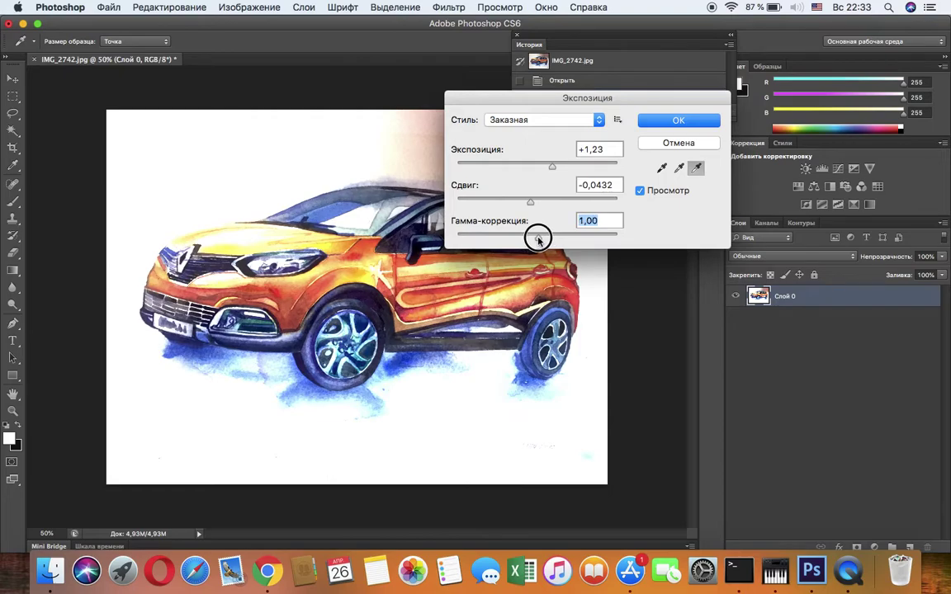
pyautogui.click(678, 120)
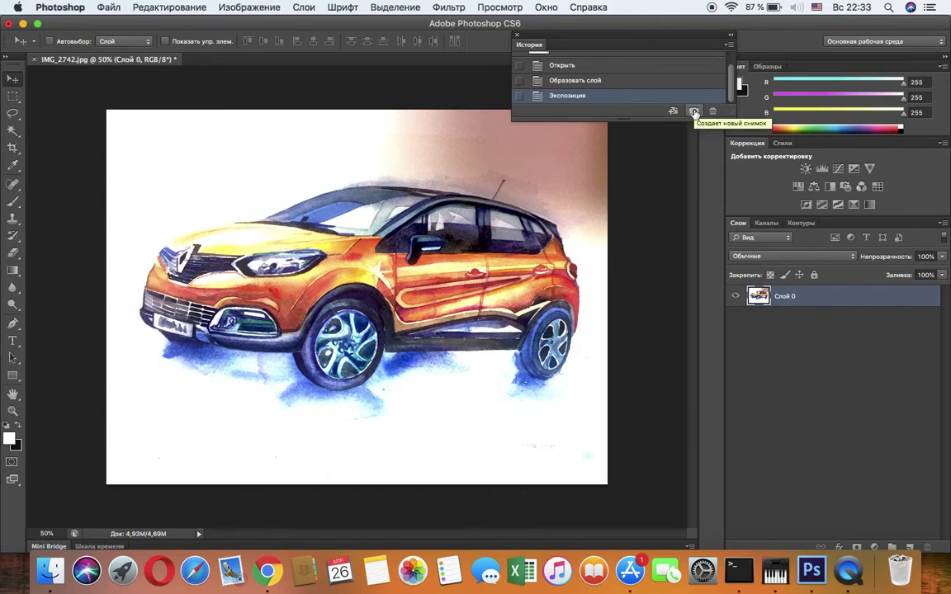
# Create a history snapshot of the brightened image, select it and set it as the History Brush source.
pyautogui.click(694, 111)
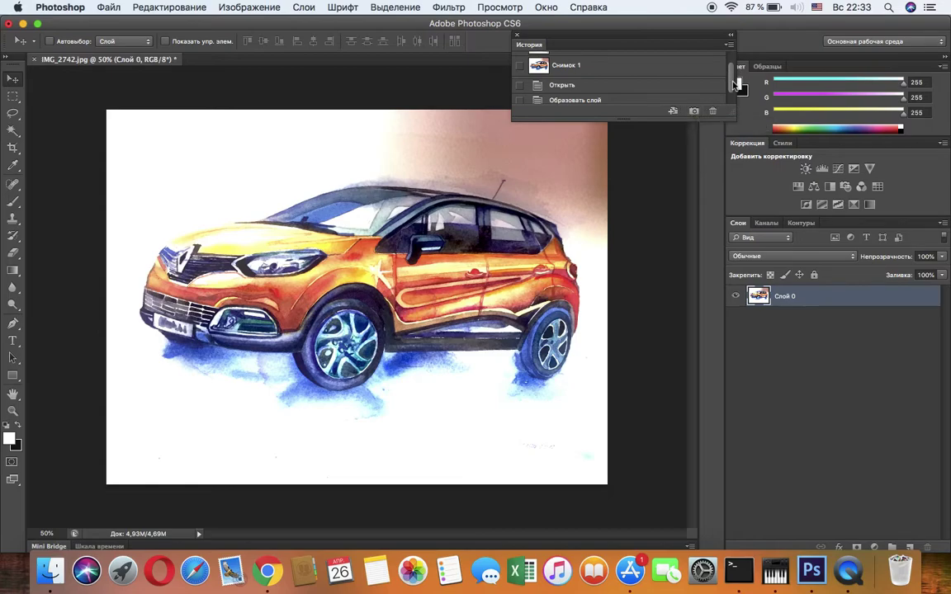
pyautogui.moveTo(733, 83); pyautogui.dragTo(734, 70)
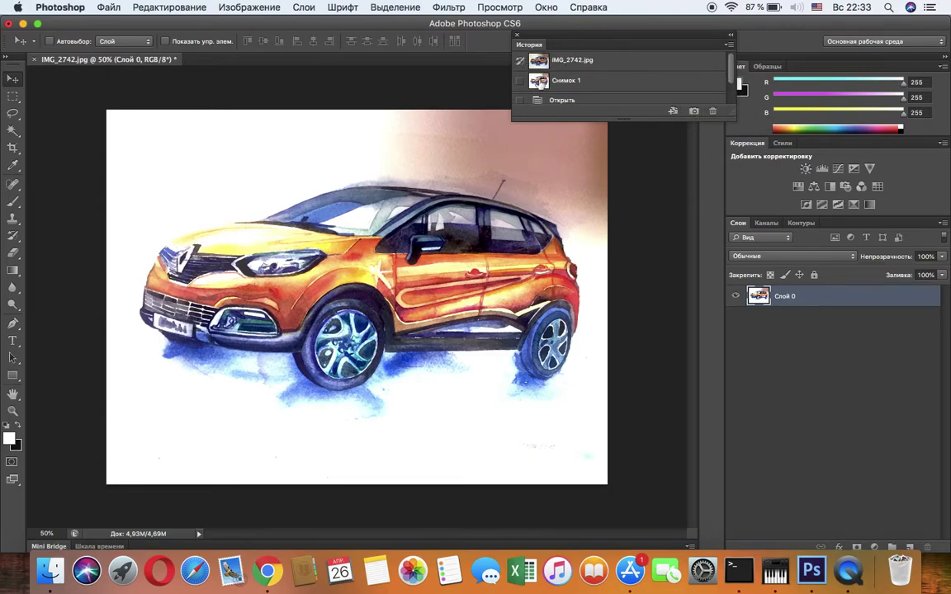
pyautogui.click(567, 80)
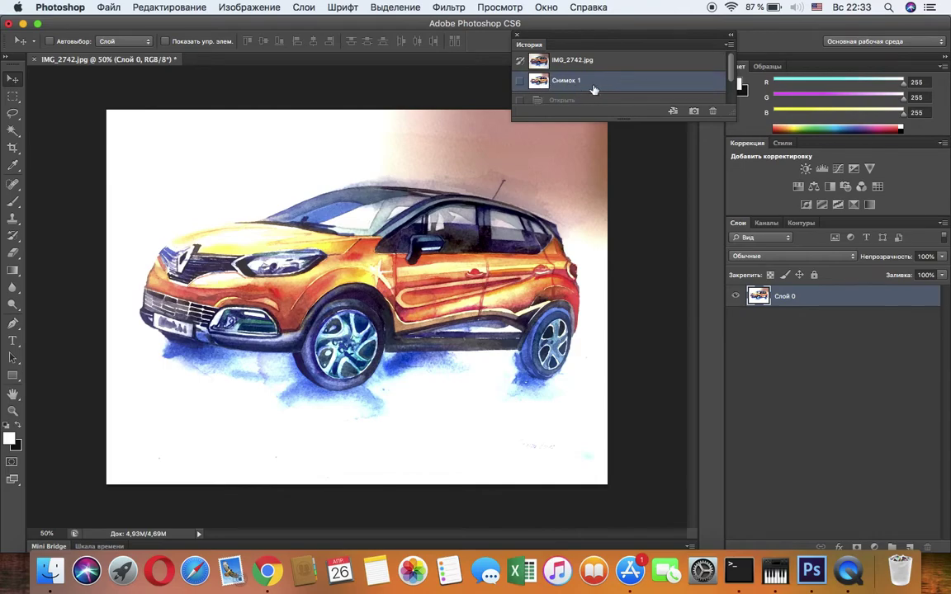
pyautogui.click(521, 82)
# Erase the outer background around the car and its shadows with a hard 132 px Eraser.
pyautogui.click(12, 255)
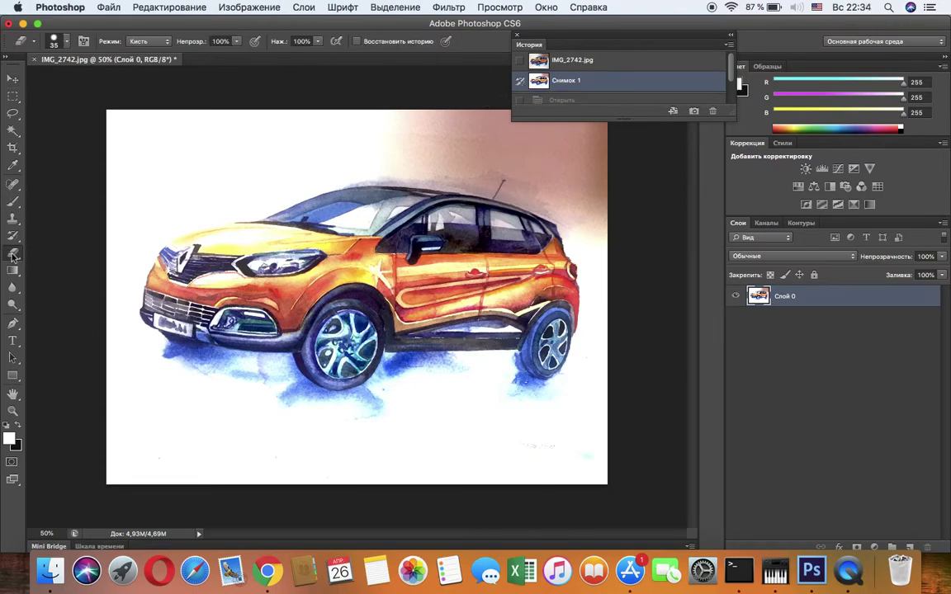
pyautogui.click(66, 42)
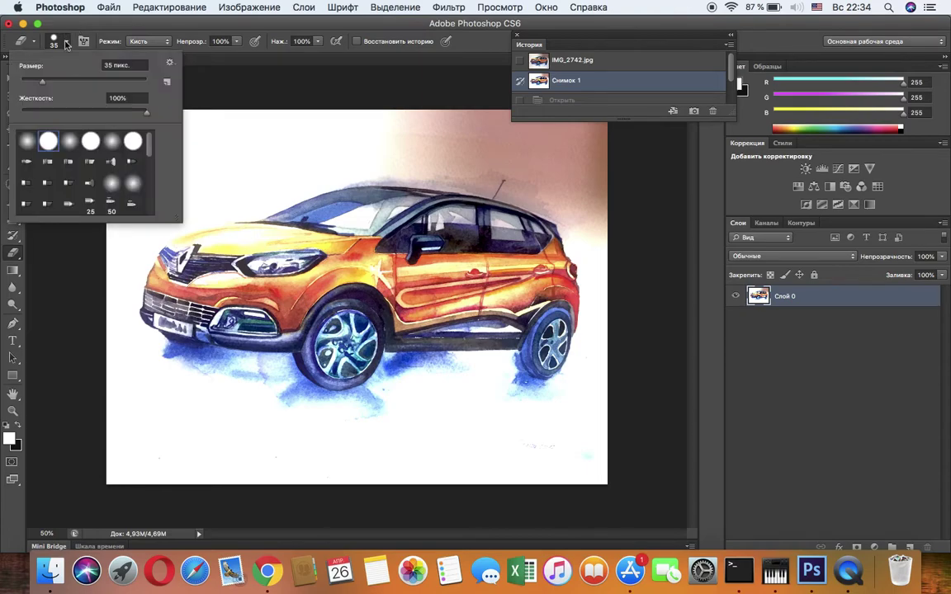
pyautogui.moveTo(44, 85); pyautogui.dragTo(92, 85)
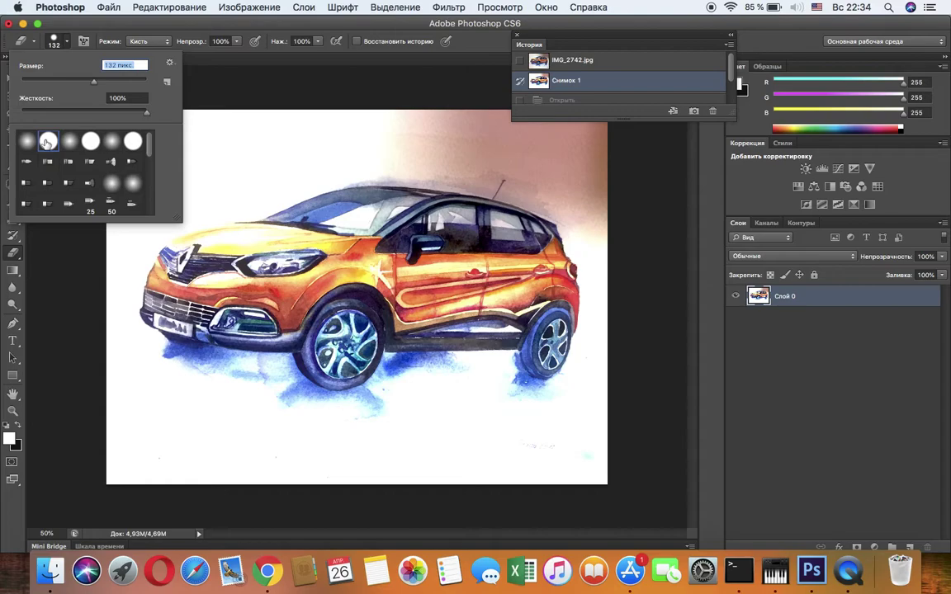
pyautogui.moveTo(244, 108)
pyautogui.mouseDown()
pyautogui.moveTo(105, 131)
pyautogui.moveTo(197, 117)
pyautogui.moveTo(622, 127)
pyautogui.moveTo(613, 160)
pyautogui.moveTo(607, 480)
pyautogui.moveTo(440, 457)
pyautogui.moveTo(220, 460)
pyautogui.moveTo(263, 487)
pyautogui.moveTo(564, 483)
pyautogui.moveTo(450, 502)
pyautogui.moveTo(61, 479)
pyautogui.moveTo(23, 467)
pyautogui.moveTo(181, 468)
pyautogui.moveTo(144, 457)
pyautogui.moveTo(111, 381)
pyautogui.moveTo(102, 231)
pyautogui.moveTo(133, 137)
pyautogui.moveTo(201, 142)
pyautogui.moveTo(87, 188)
pyautogui.moveTo(212, 139)
pyautogui.moveTo(362, 110)
pyautogui.moveTo(200, 165)
pyautogui.moveTo(79, 236)
pyautogui.moveTo(194, 172)
pyautogui.moveTo(318, 130)
pyautogui.moveTo(69, 244)
pyautogui.moveTo(346, 123)
pyautogui.moveTo(124, 222)
pyautogui.moveTo(95, 249)
pyautogui.moveTo(141, 388)
pyautogui.moveTo(180, 408)
pyautogui.moveTo(260, 417)
pyautogui.moveTo(201, 428)
pyautogui.moveTo(142, 419)
pyautogui.moveTo(354, 453)
pyautogui.moveTo(485, 442)
pyautogui.moveTo(526, 453)
pyautogui.moveTo(565, 437)
pyautogui.moveTo(565, 414)
pyautogui.moveTo(588, 409)
pyautogui.moveTo(623, 293)
pyautogui.moveTo(578, 156)
pyautogui.moveTo(509, 138)
pyautogui.moveTo(276, 159)
pyautogui.moveTo(361, 139)
pyautogui.moveTo(529, 152)
pyautogui.mouseUp()
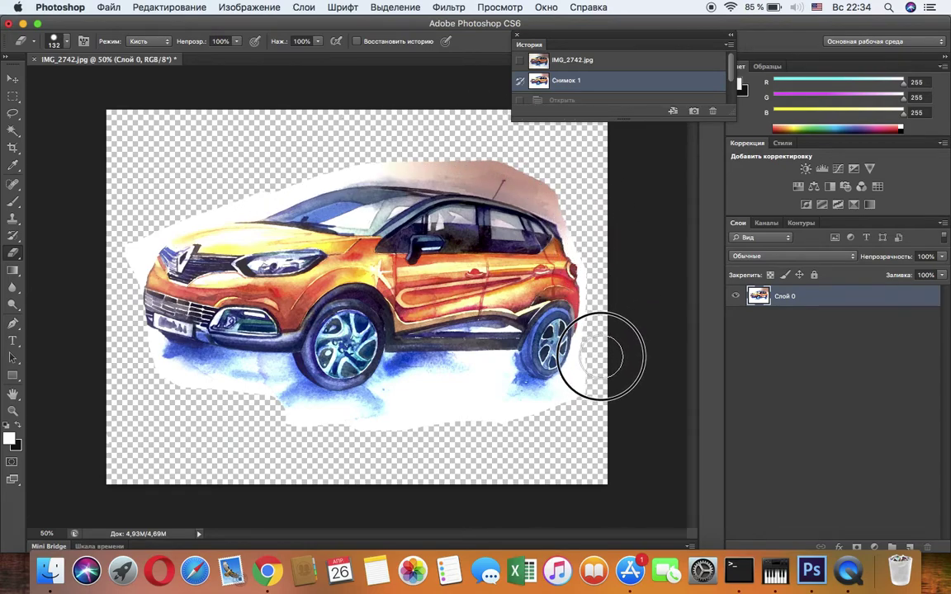
pyautogui.moveTo(591, 390)
pyautogui.mouseDown()
pyautogui.moveTo(549, 416)
pyautogui.moveTo(500, 425)
pyautogui.mouseUp()
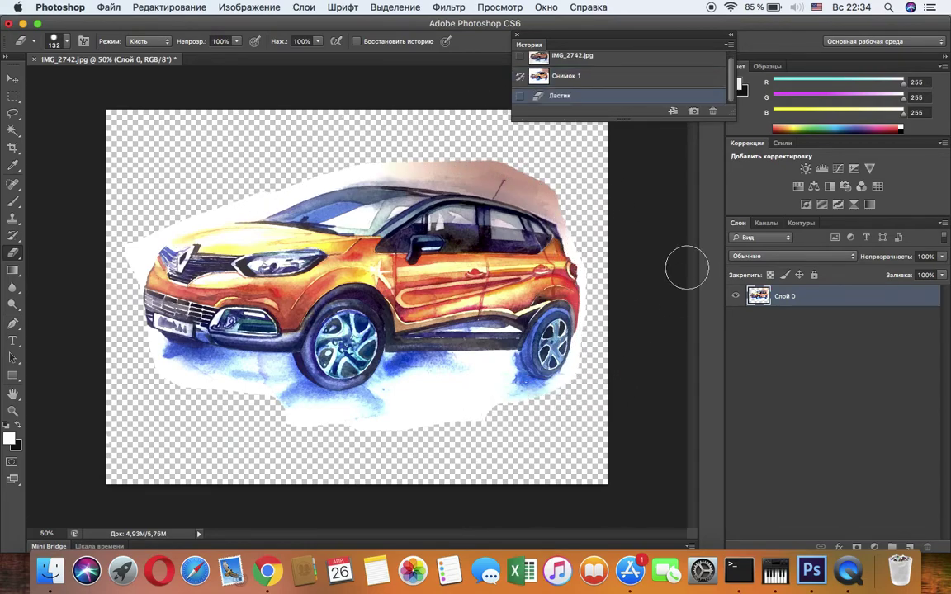
# Erase across the car's rear wheel as a test, compare the history states and revert that stroke.
pyautogui.moveTo(524, 359)
pyautogui.mouseDown()
pyautogui.moveTo(535, 365)
pyautogui.moveTo(570, 306)
pyautogui.moveTo(564, 312)
pyautogui.mouseUp()
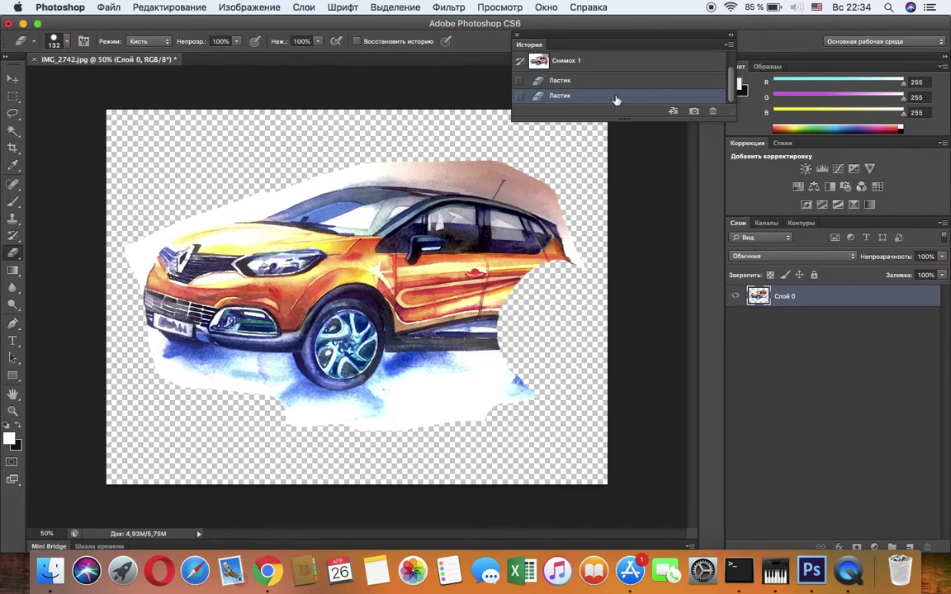
pyautogui.click(580, 80)
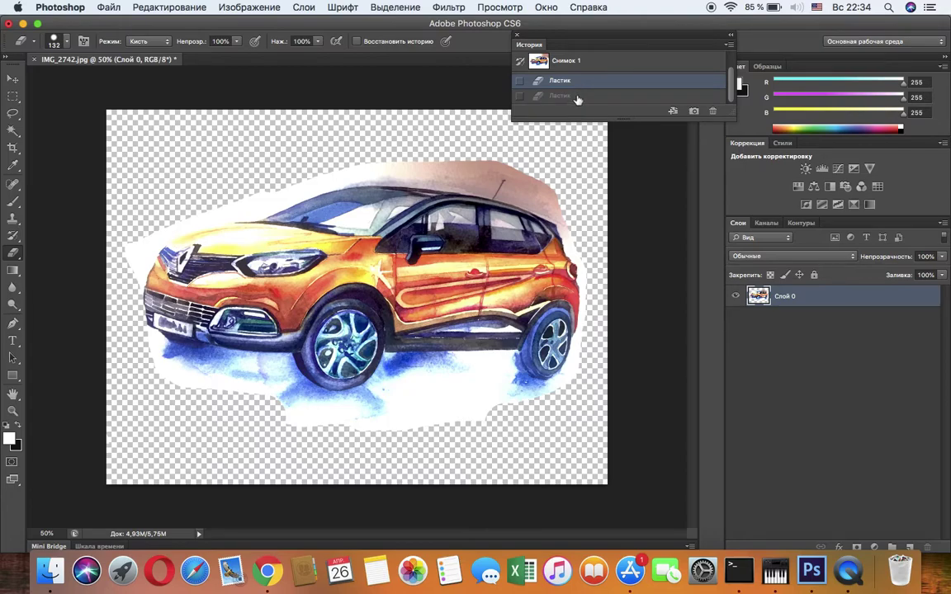
pyautogui.click(578, 96)
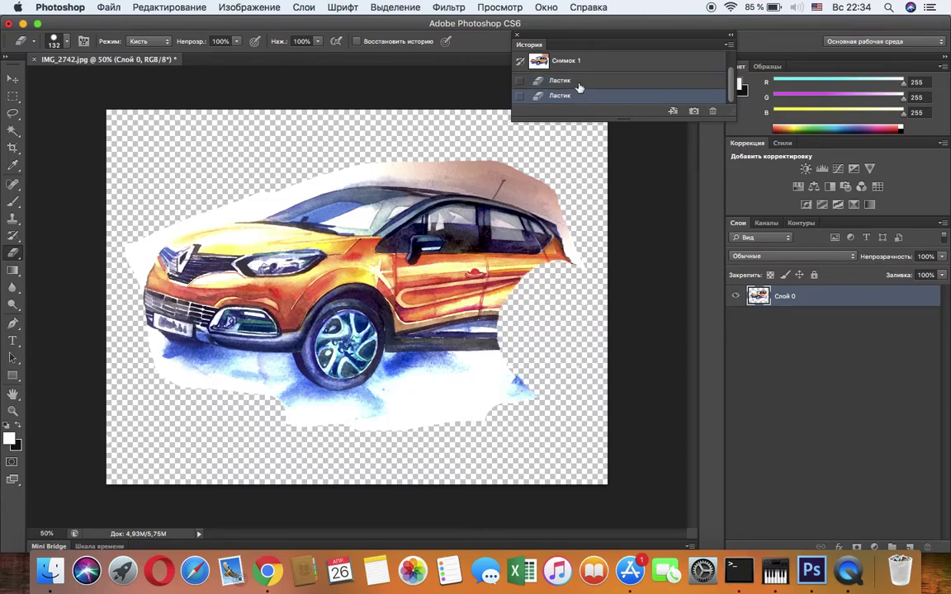
pyautogui.click(582, 81)
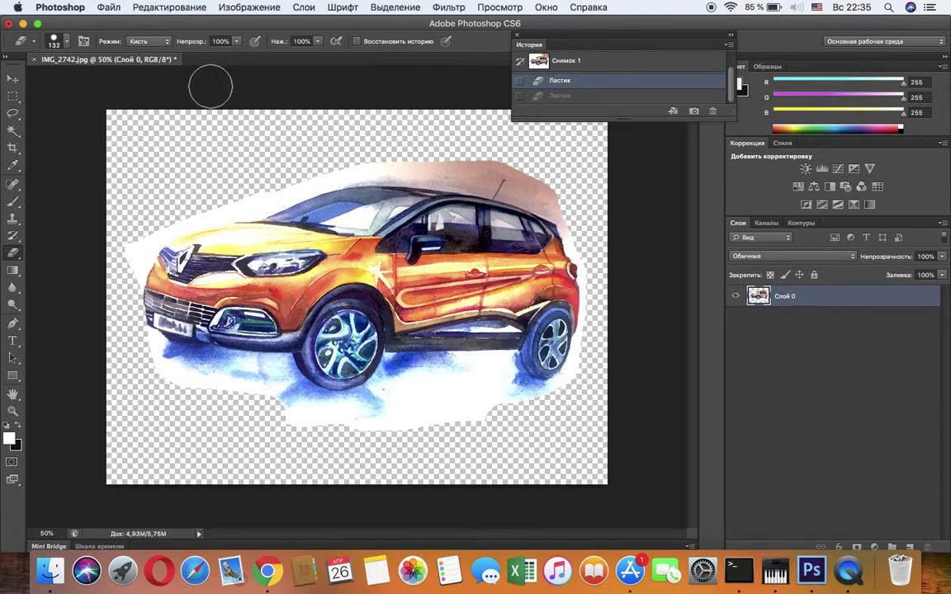
# Reduce the Eraser to 29 px and erase leftover background above the hood, windshield and front of the roof.
pyautogui.click(69, 45)
pyautogui.moveTo(98, 83)
pyautogui.mouseDown()
pyautogui.moveTo(120, 86)
pyautogui.moveTo(38, 80)
pyautogui.mouseUp()
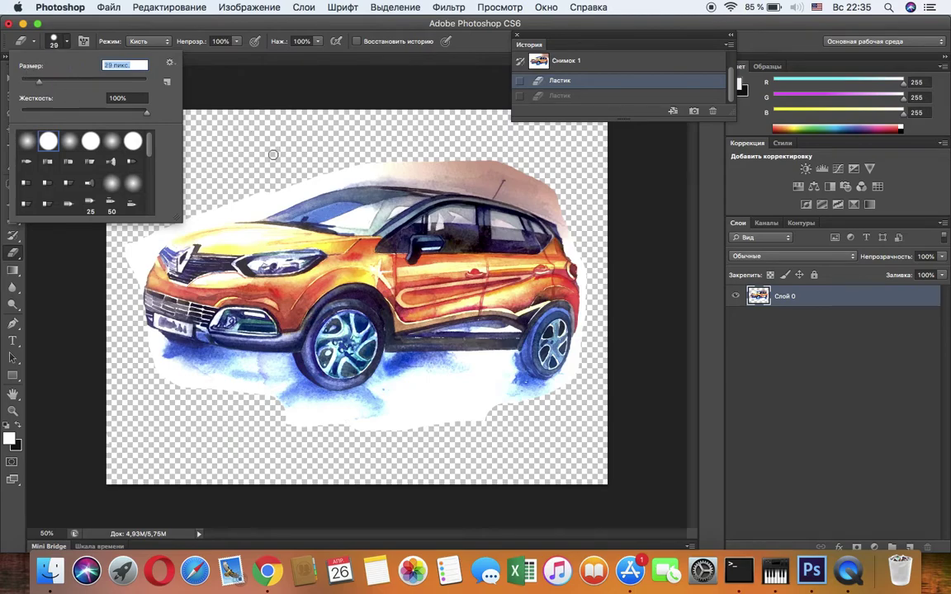
pyautogui.scroll(5, 273, 154)
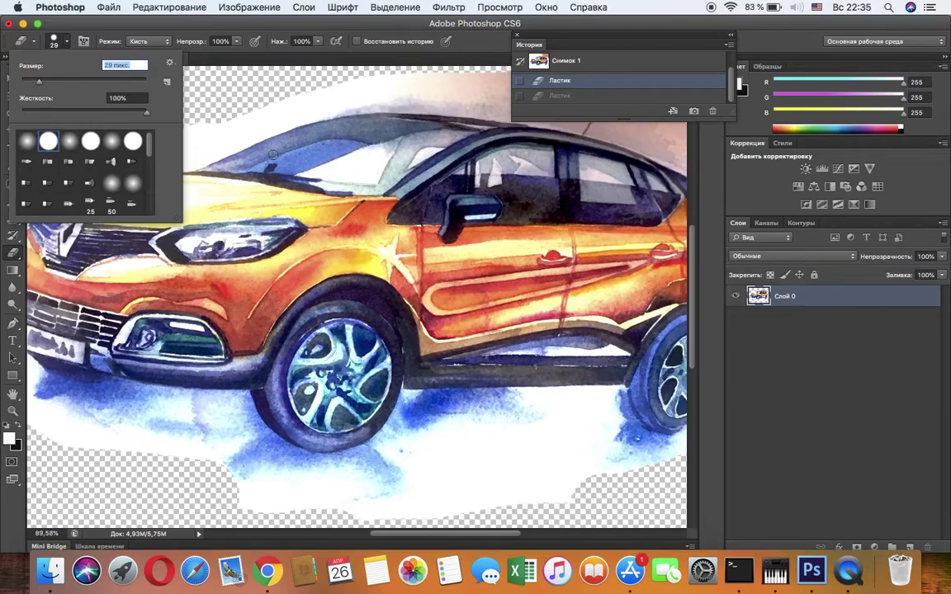
pyautogui.scroll(-1, 273, 154)
pyautogui.moveTo(205, 79); pyautogui.dragTo(227, 92)
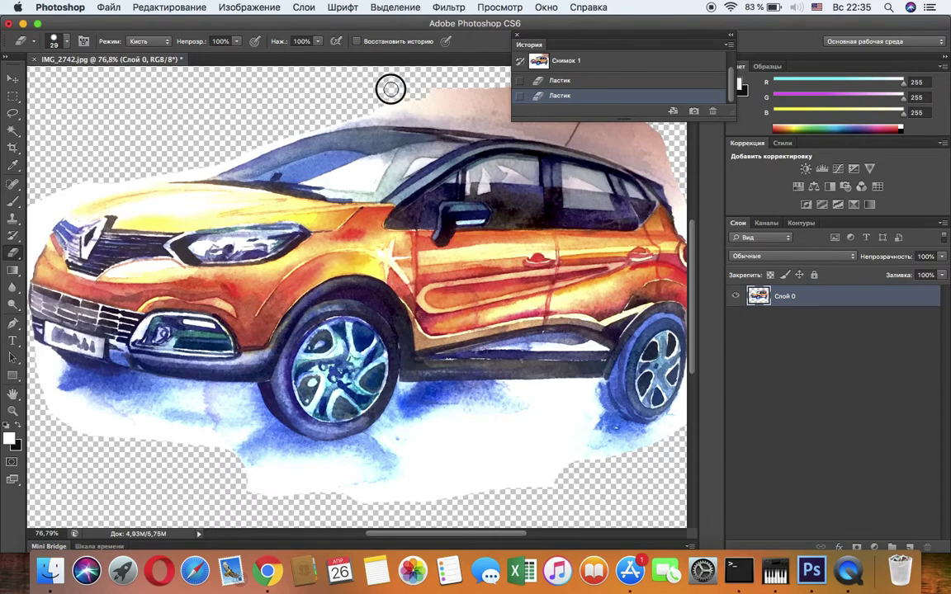
pyautogui.moveTo(443, 99); pyautogui.dragTo(442, 96)
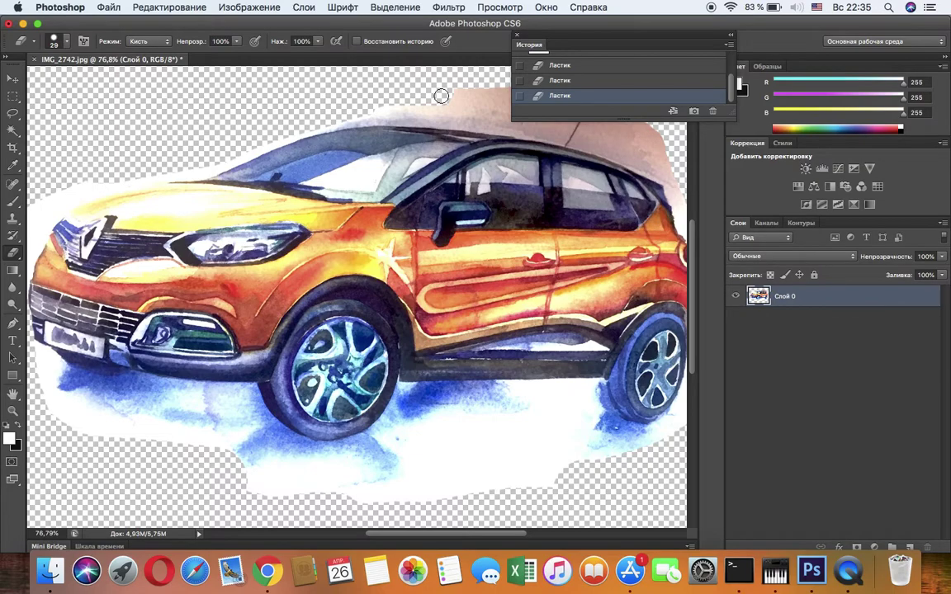
# Select the white area around the hood and windshield with the Magic Wand at tolerance 32, erase inside it and over the hood, and deselect.
pyautogui.click(12, 131)
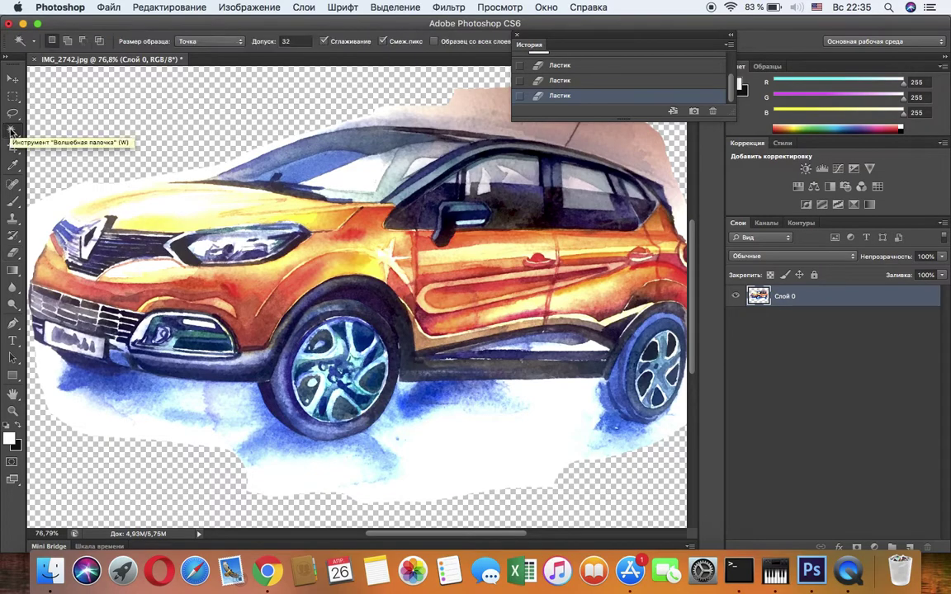
pyautogui.click(73, 198)
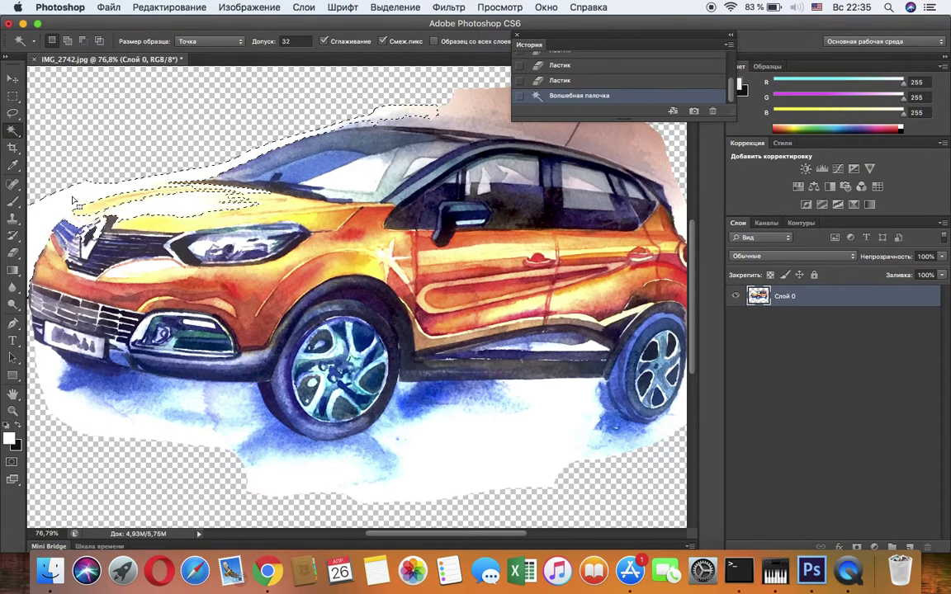
pyautogui.hscroll(-3, 73, 199)
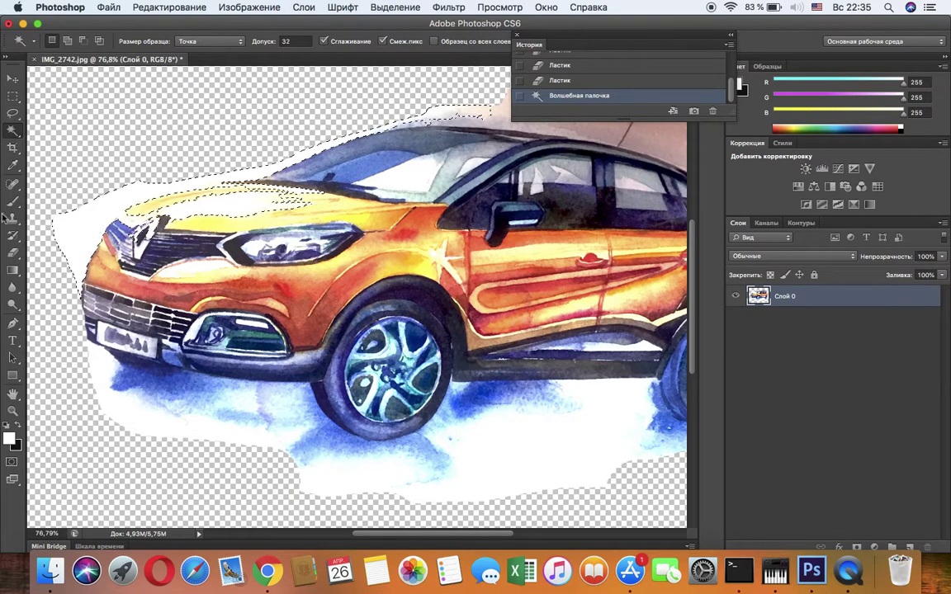
pyautogui.click(16, 254)
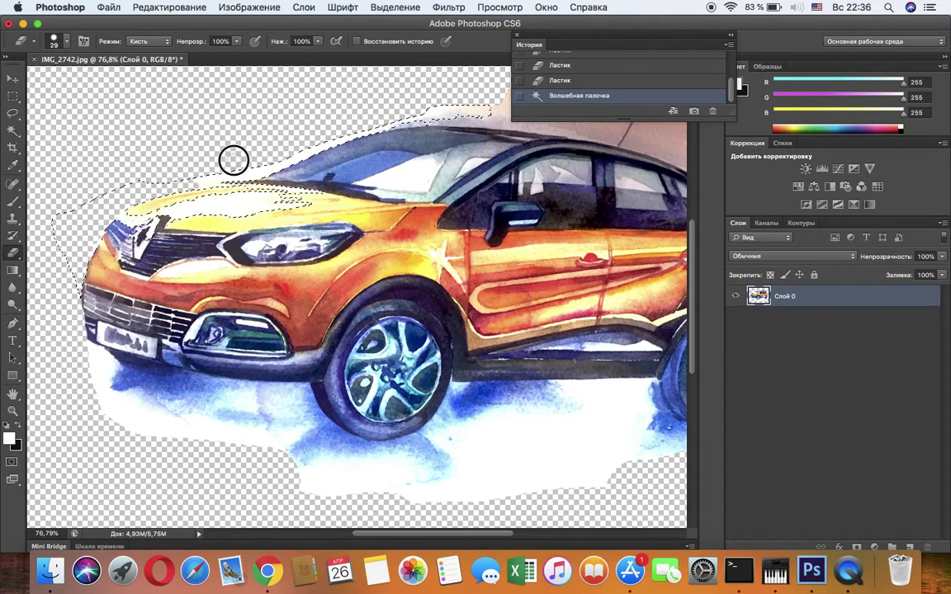
pyautogui.click(378, 117)
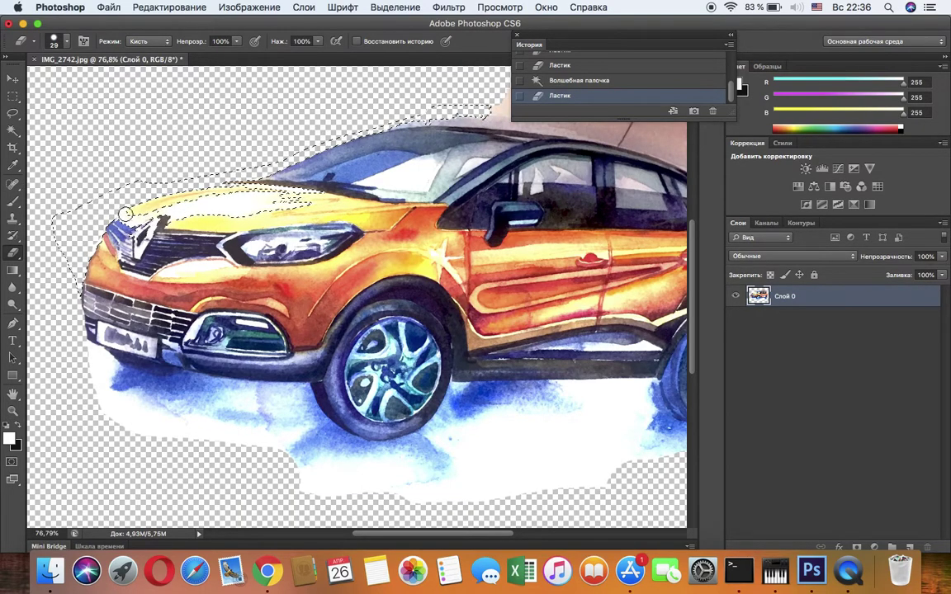
pyautogui.moveTo(168, 212)
pyautogui.mouseDown()
pyautogui.moveTo(202, 201)
pyautogui.moveTo(182, 198)
pyautogui.mouseUp()
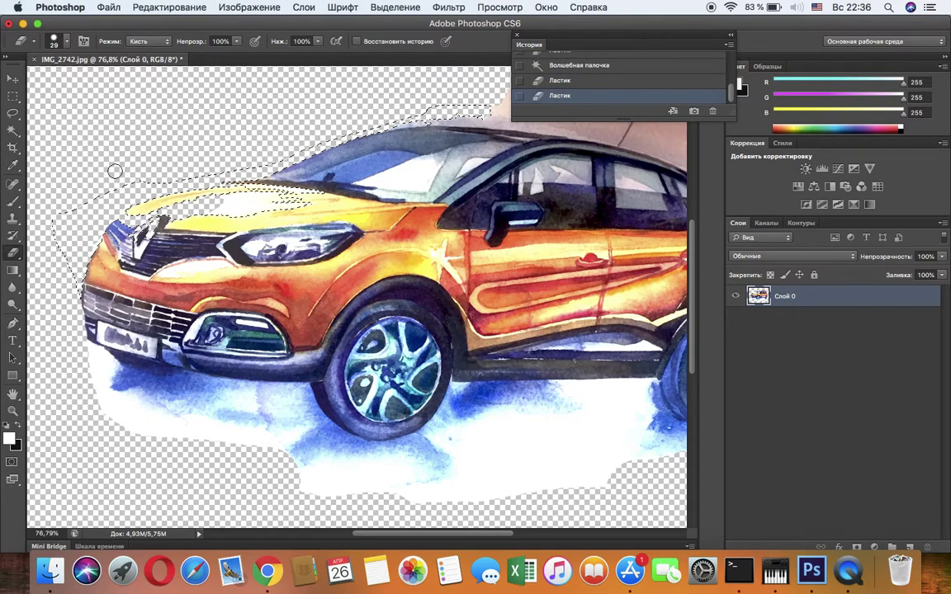
pyautogui.click(395, 7)
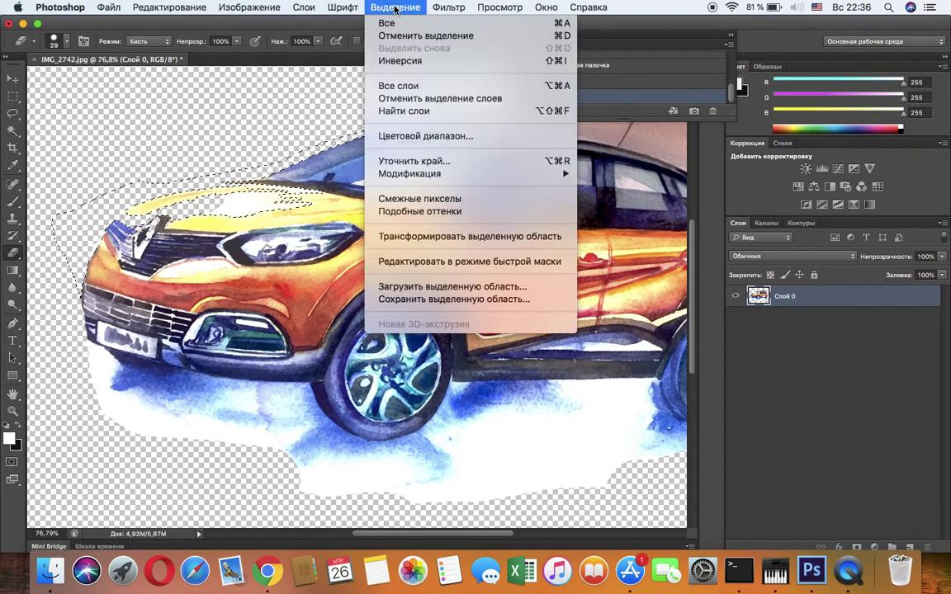
pyautogui.click(404, 36)
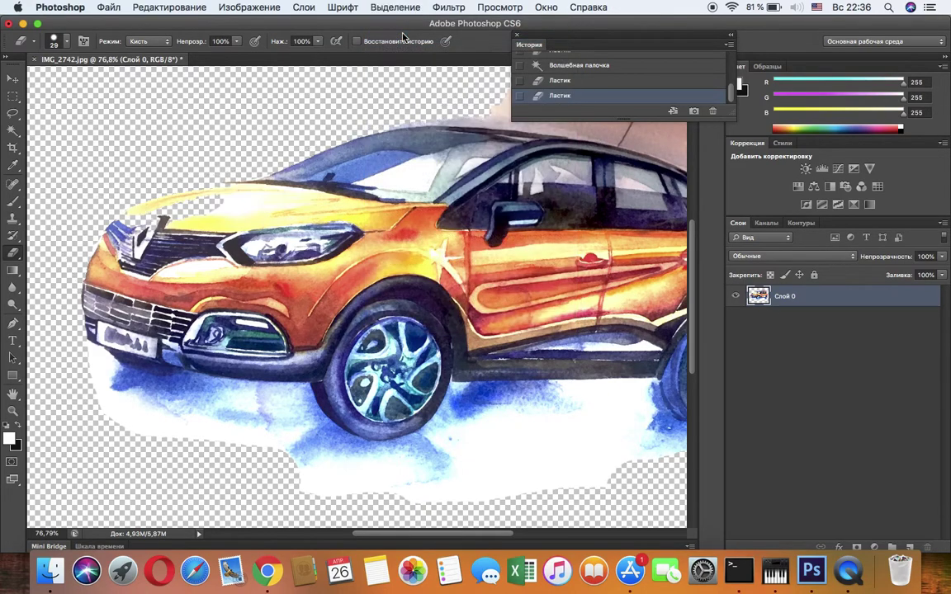
# Restore the erased parts of the hood and front badge with the 76 px History Brush.
pyautogui.click(15, 236)
pyautogui.click(18, 239)
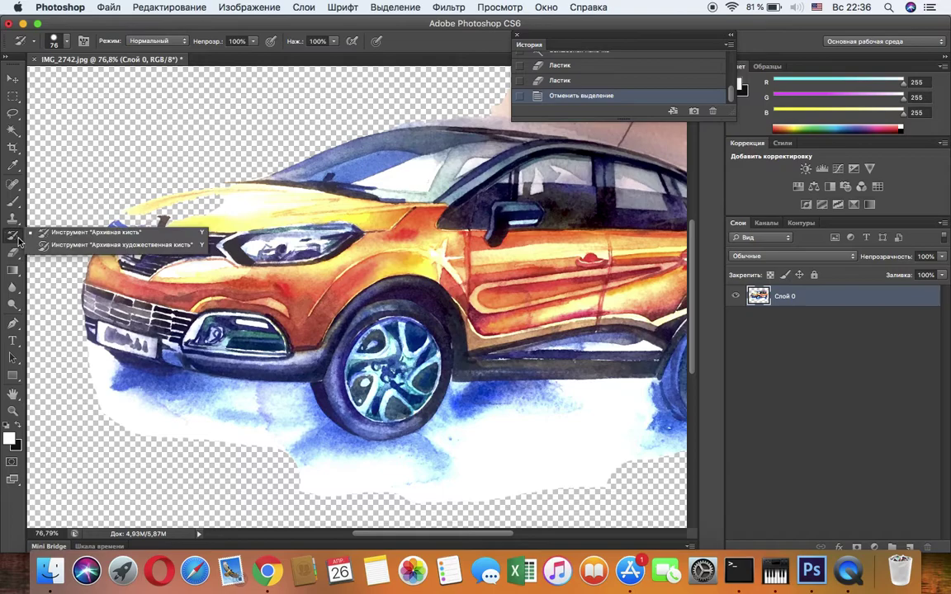
pyautogui.click(85, 233)
pyautogui.moveTo(120, 235)
pyautogui.mouseDown()
pyautogui.moveTo(157, 221)
pyautogui.moveTo(145, 213)
pyautogui.moveTo(227, 206)
pyautogui.moveTo(178, 206)
pyautogui.moveTo(192, 217)
pyautogui.moveTo(234, 200)
pyautogui.moveTo(149, 212)
pyautogui.moveTo(124, 231)
pyautogui.mouseUp()
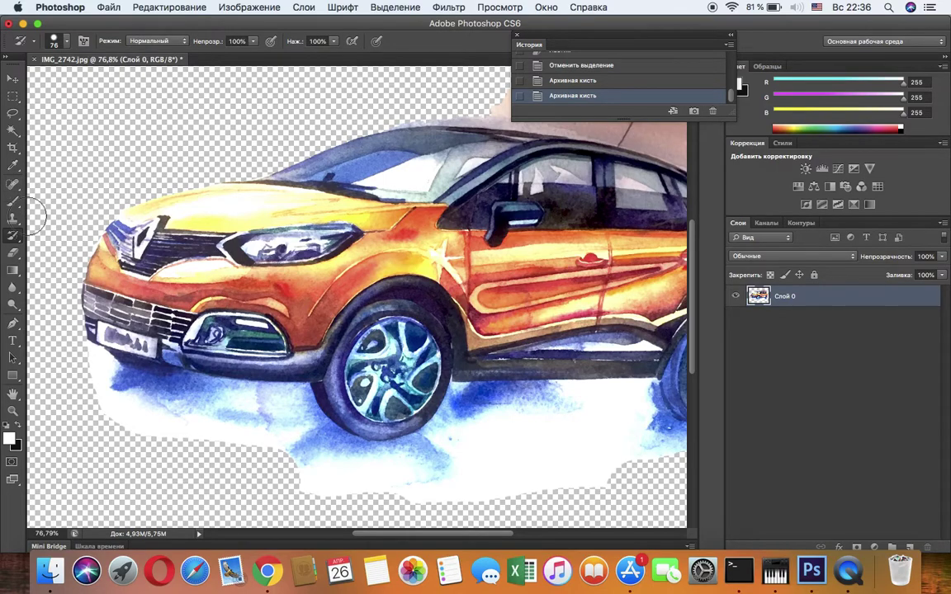
# Select the white area beside the blue shadow under the front bumper with the Magic Wand and erase it.
pyautogui.click(13, 132)
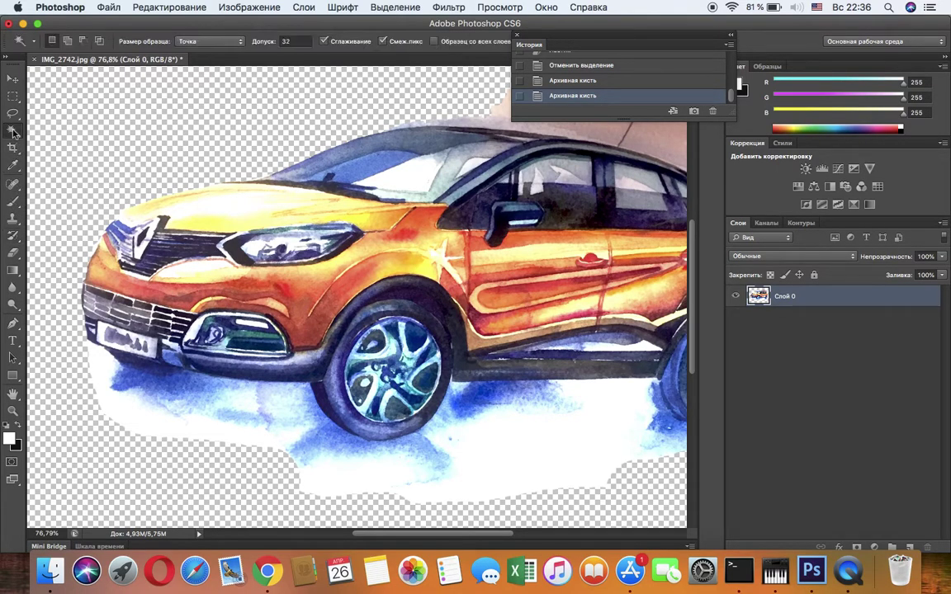
pyautogui.click(102, 363)
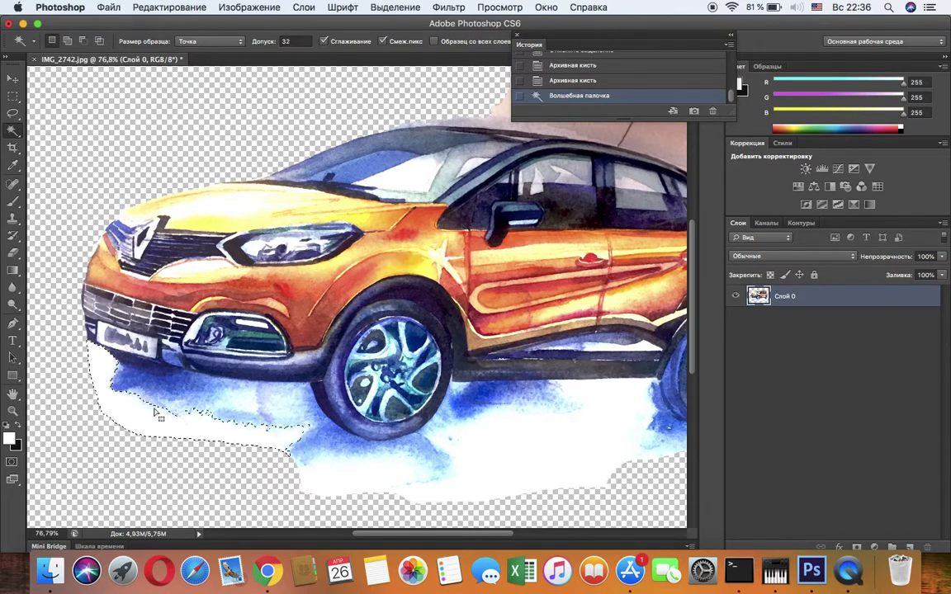
pyautogui.click(14, 252)
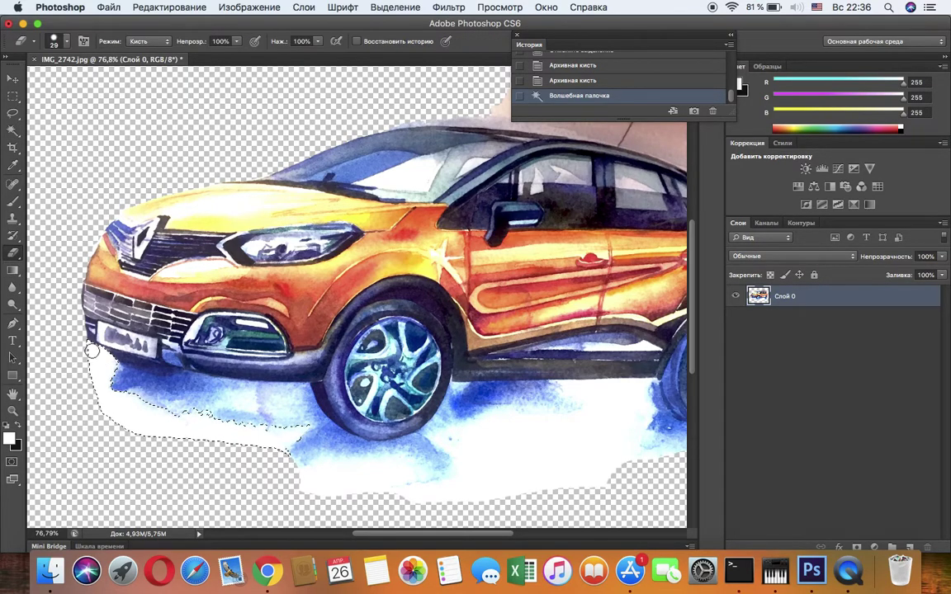
pyautogui.moveTo(112, 350)
pyautogui.mouseDown()
pyautogui.moveTo(95, 378)
pyautogui.moveTo(85, 343)
pyautogui.moveTo(98, 367)
pyautogui.moveTo(137, 385)
pyautogui.moveTo(112, 384)
pyautogui.moveTo(118, 408)
pyautogui.moveTo(162, 398)
pyautogui.moveTo(167, 412)
pyautogui.moveTo(193, 406)
pyautogui.moveTo(195, 433)
pyautogui.moveTo(257, 410)
pyautogui.moveTo(243, 441)
pyautogui.moveTo(298, 415)
pyautogui.moveTo(306, 419)
pyautogui.moveTo(289, 445)
pyautogui.moveTo(312, 436)
pyautogui.moveTo(292, 416)
pyautogui.mouseUp()
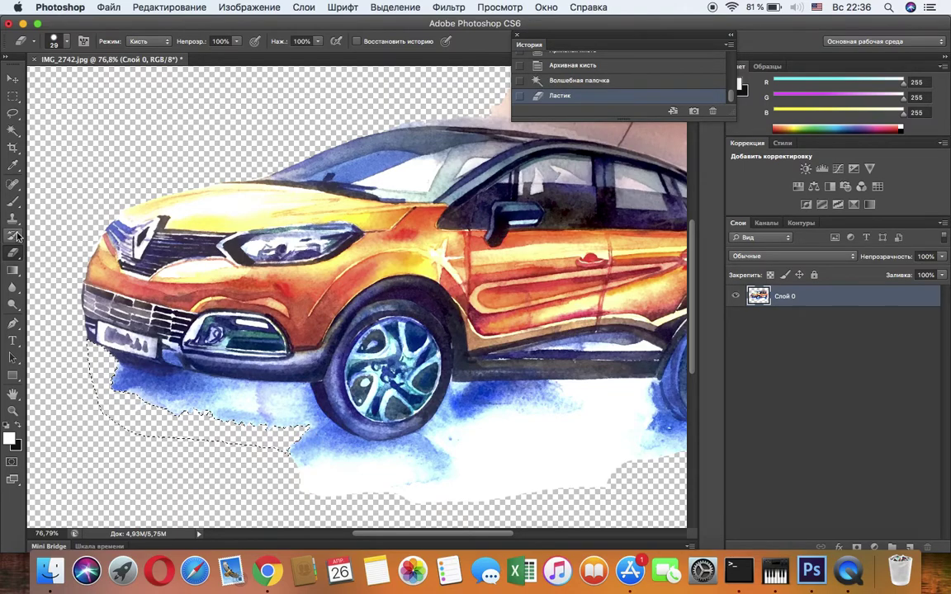
# Select the white area beneath the car between the wheels with the Magic Wand and erase it with an 83 px Eraser.
pyautogui.click(14, 130)
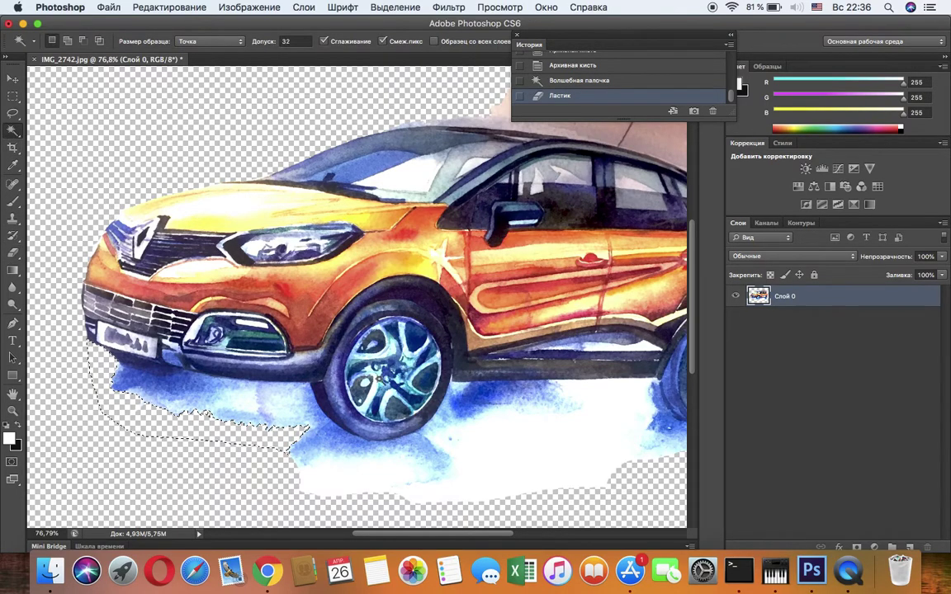
pyautogui.click(351, 477)
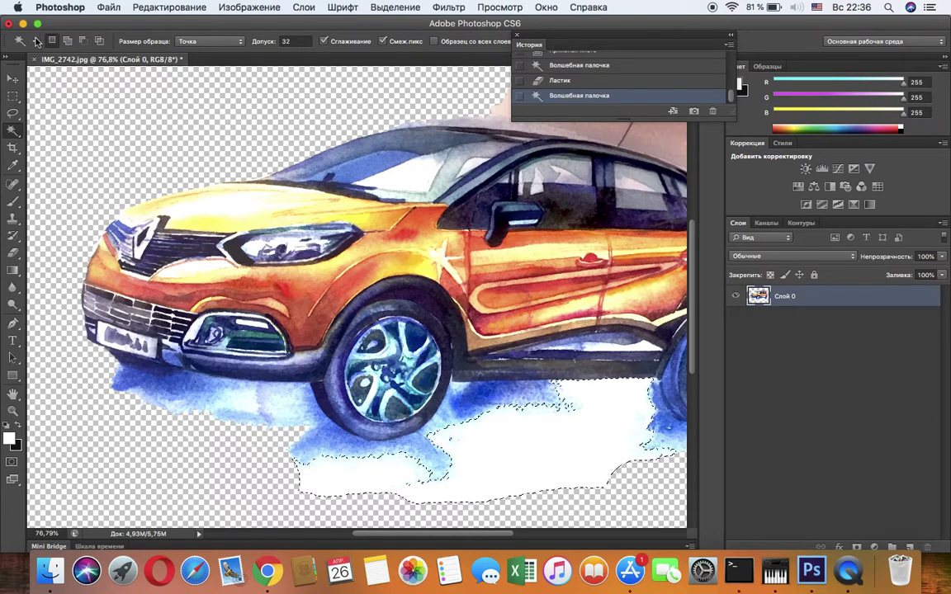
pyautogui.click(14, 254)
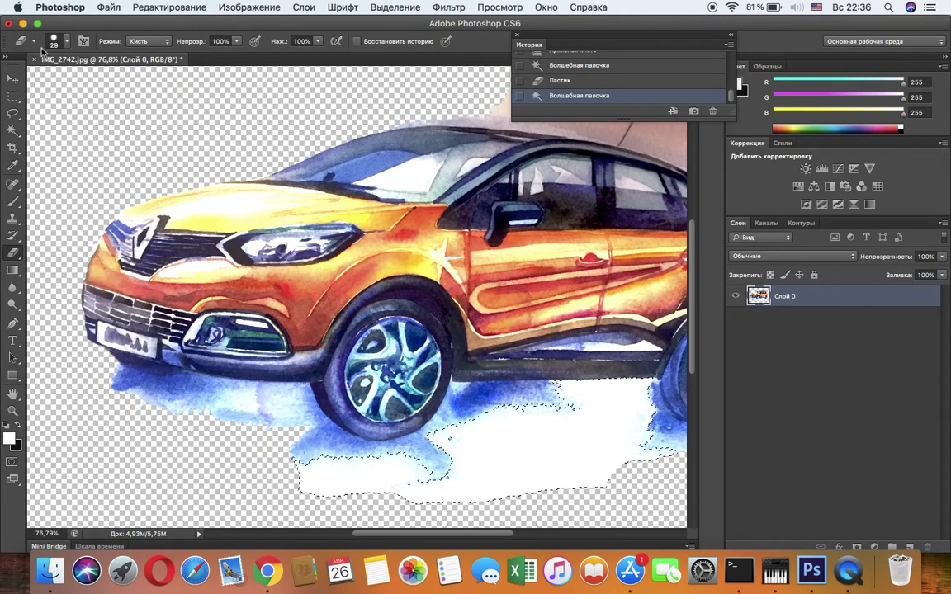
pyautogui.click(34, 43)
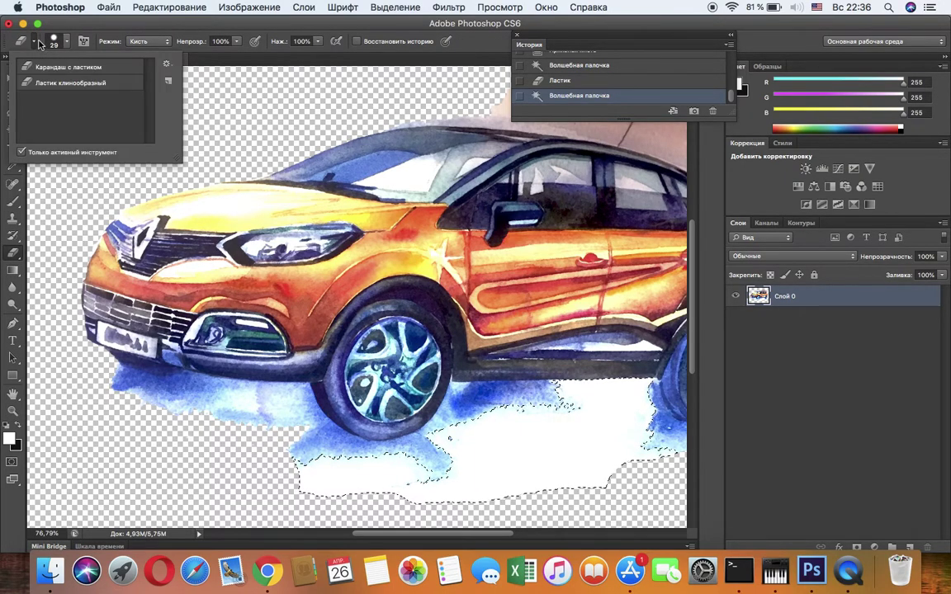
pyautogui.click(69, 42)
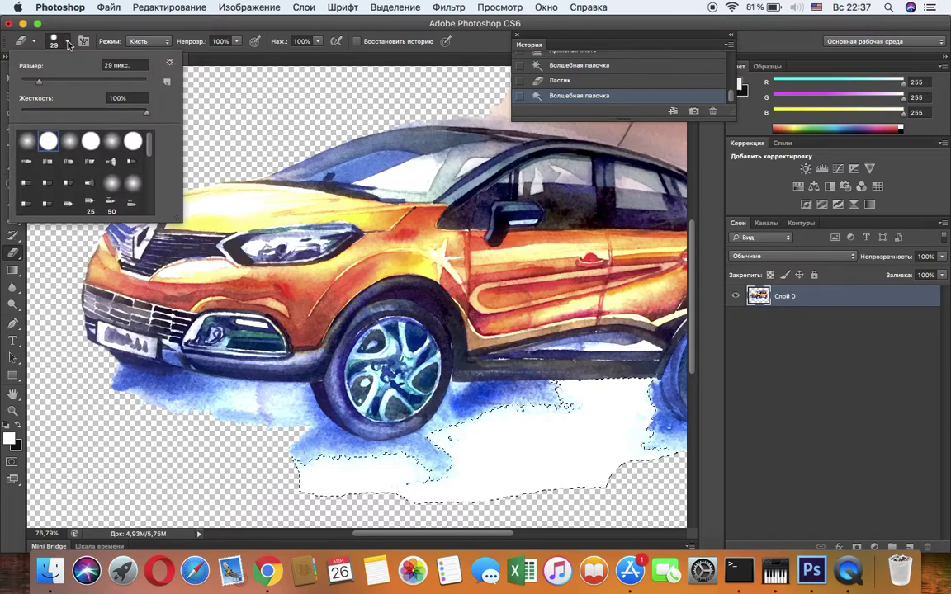
pyautogui.moveTo(38, 86); pyautogui.dragTo(73, 86)
pyautogui.click(301, 473)
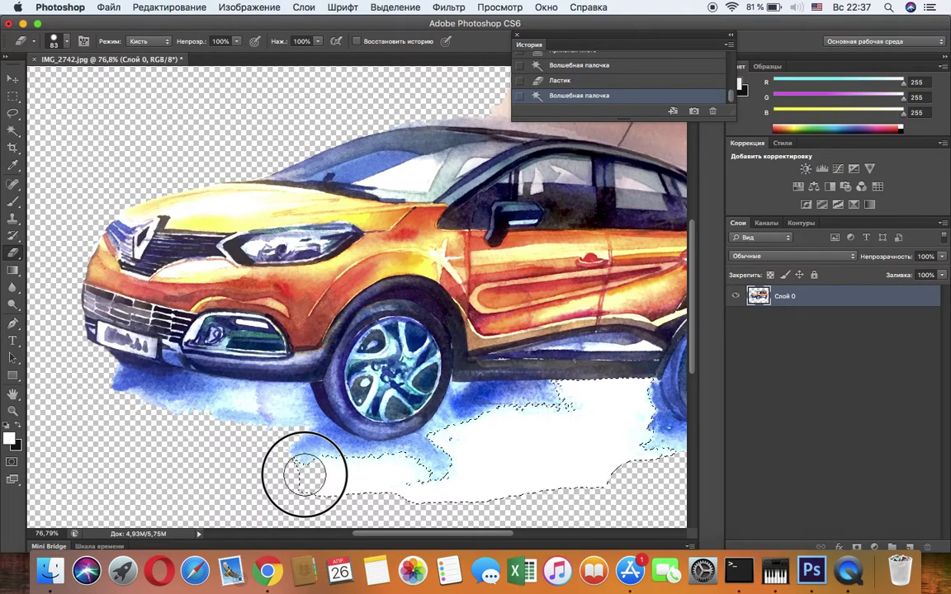
pyautogui.moveTo(401, 493)
pyautogui.mouseDown()
pyautogui.moveTo(553, 448)
pyautogui.moveTo(422, 510)
pyautogui.moveTo(638, 448)
pyautogui.moveTo(497, 518)
pyautogui.moveTo(478, 449)
pyautogui.moveTo(450, 455)
pyautogui.moveTo(424, 436)
pyautogui.moveTo(595, 391)
pyautogui.moveTo(544, 409)
pyautogui.moveTo(649, 394)
pyautogui.moveTo(625, 410)
pyautogui.moveTo(672, 419)
pyautogui.moveTo(563, 451)
pyautogui.moveTo(675, 450)
pyautogui.mouseUp()
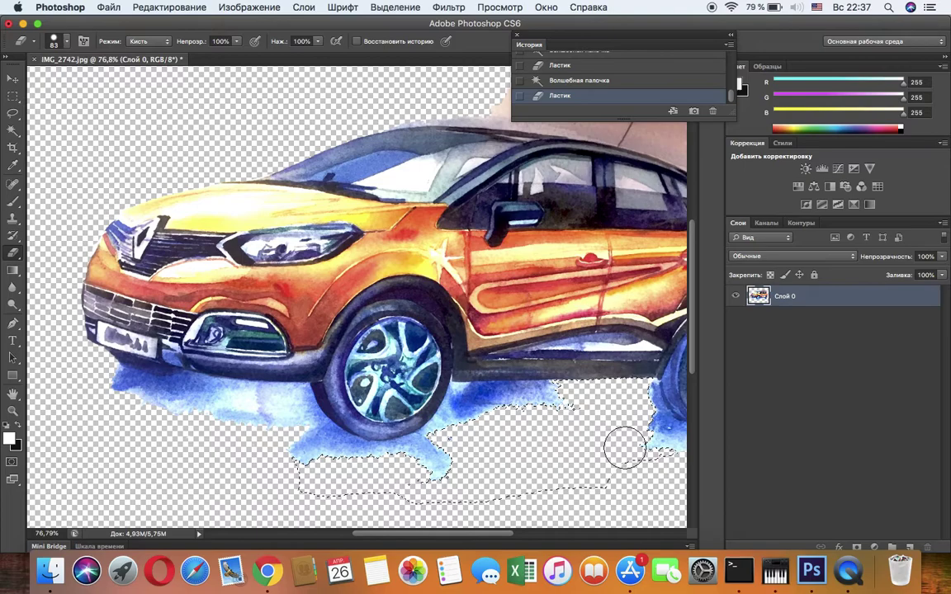
pyautogui.hscroll(8, 625, 448)
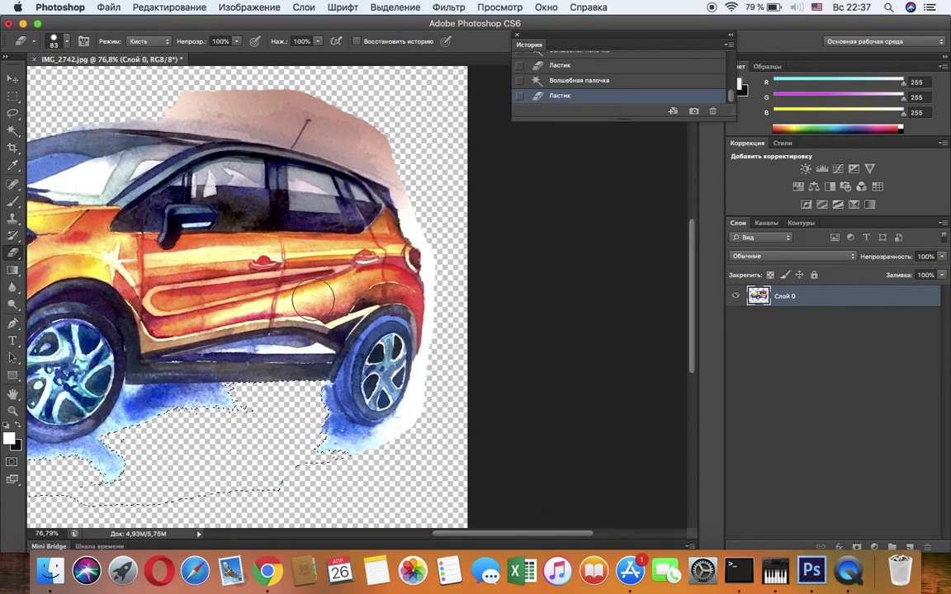
# Select the white area behind the car's rear bumper and wheel with the Magic Wand and erase it with the 83 px Eraser.
pyautogui.click(11, 132)
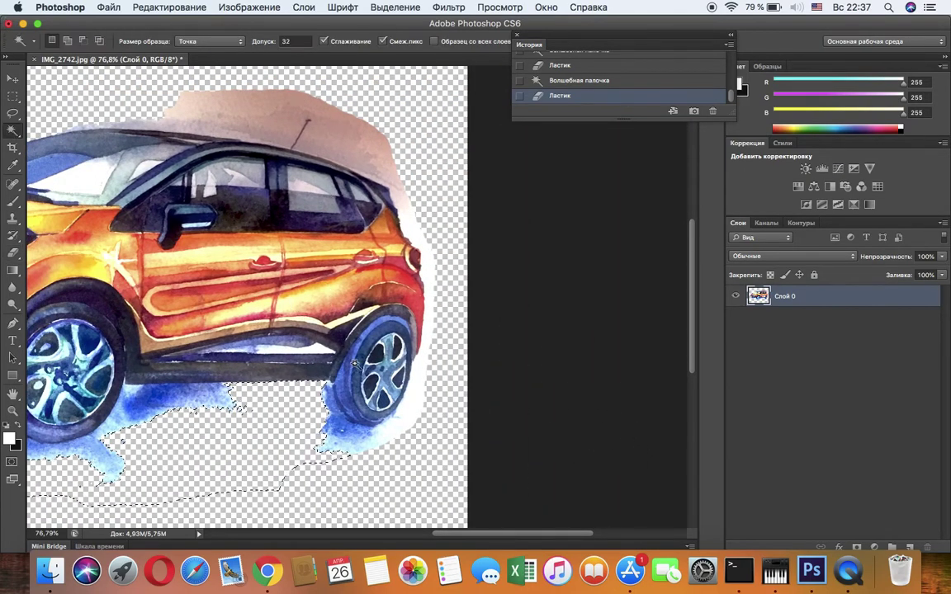
pyautogui.click(398, 426)
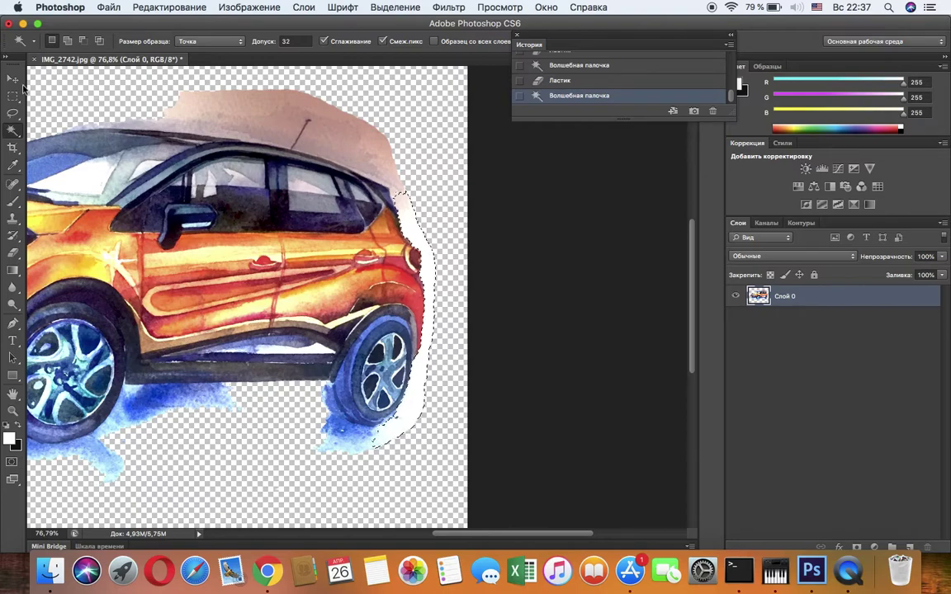
pyautogui.click(13, 254)
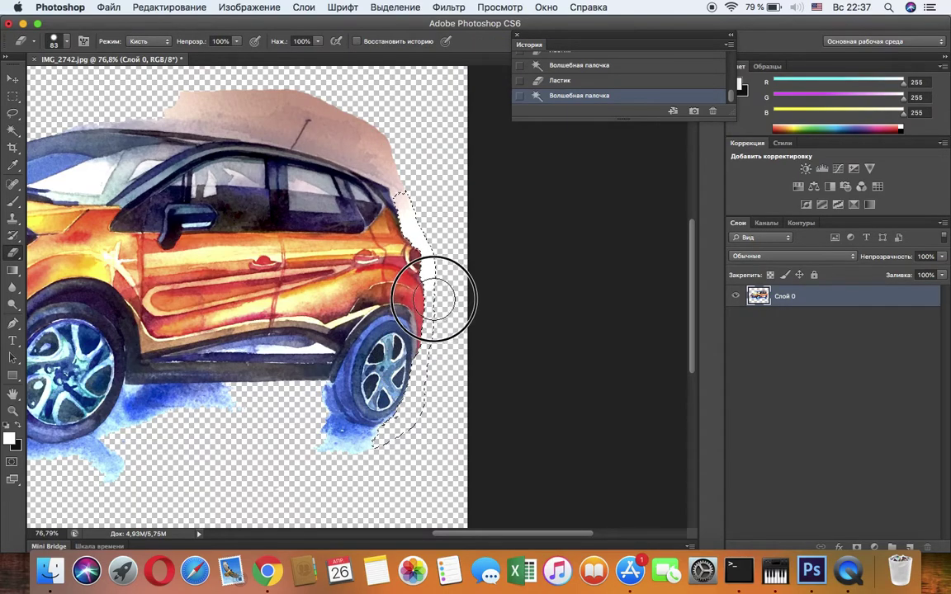
pyautogui.moveTo(405, 202); pyautogui.dragTo(401, 195)
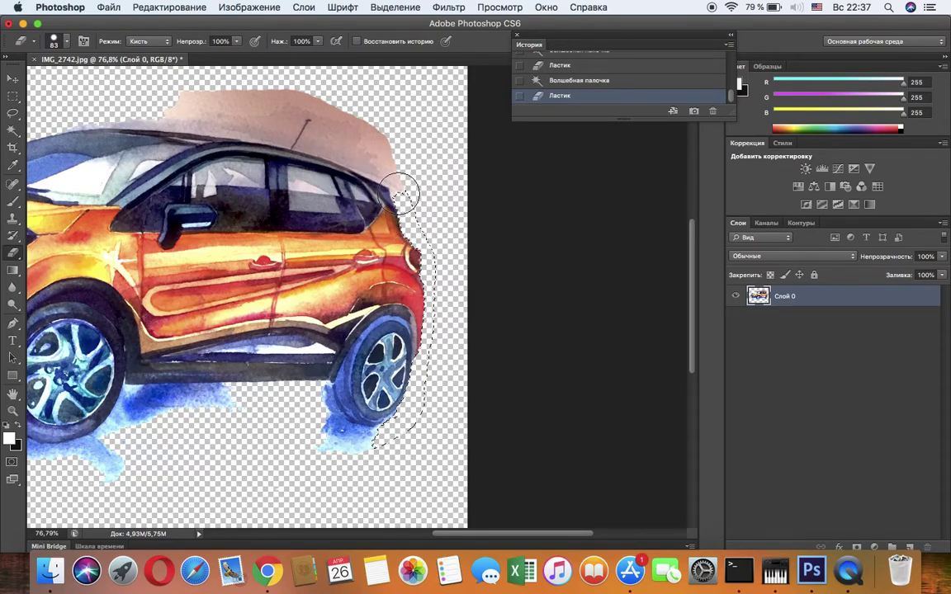
# Select the pink background above the roof with the Magic Wand at tolerance 32, erase it around the antenna, and deselect.
pyautogui.click(14, 131)
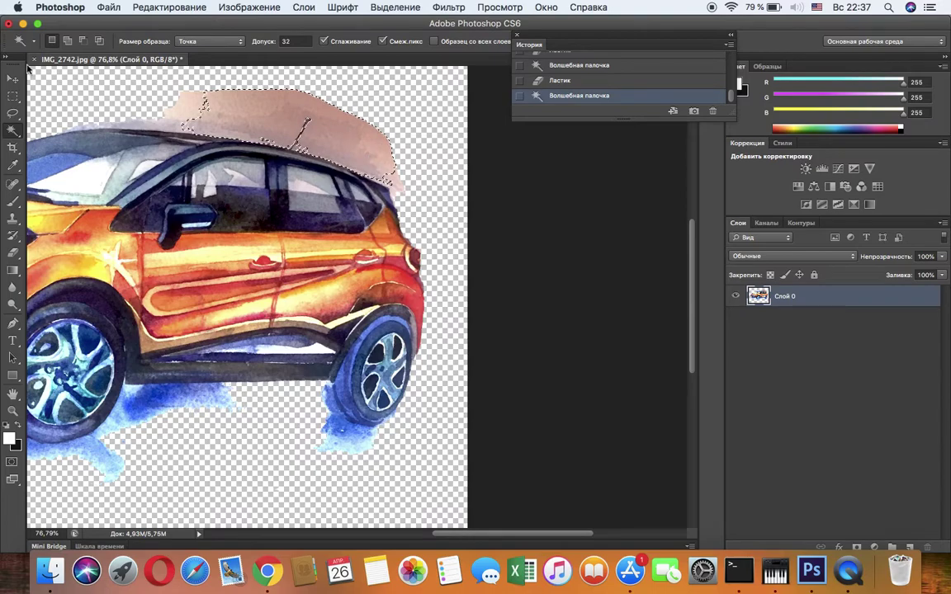
pyautogui.click(13, 255)
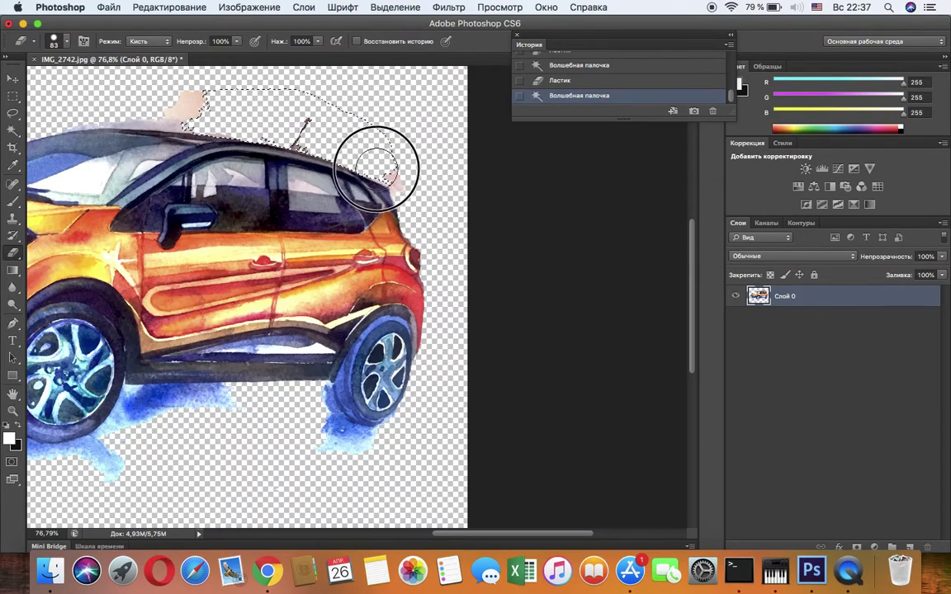
pyautogui.moveTo(376, 168); pyautogui.dragTo(388, 159)
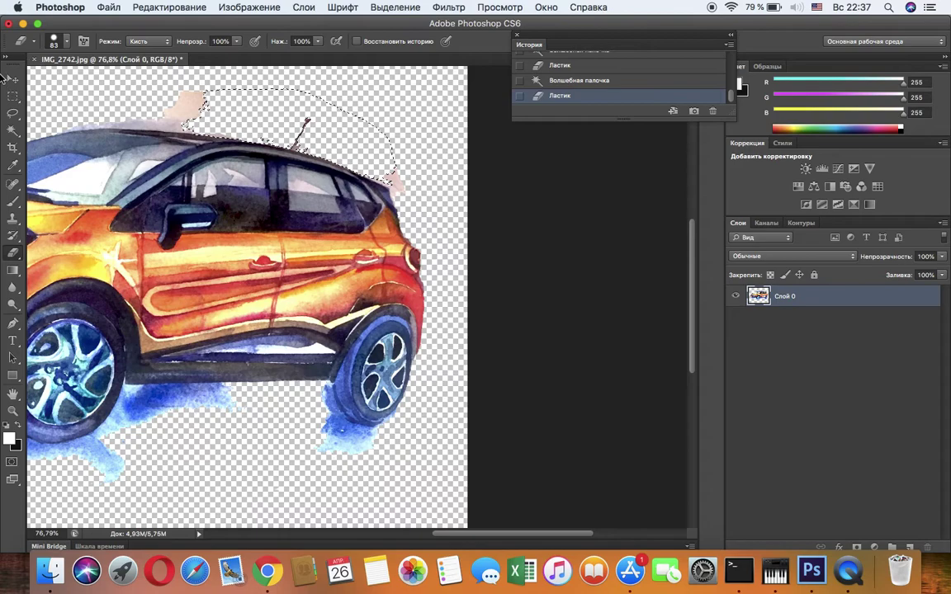
pyautogui.click(386, 7)
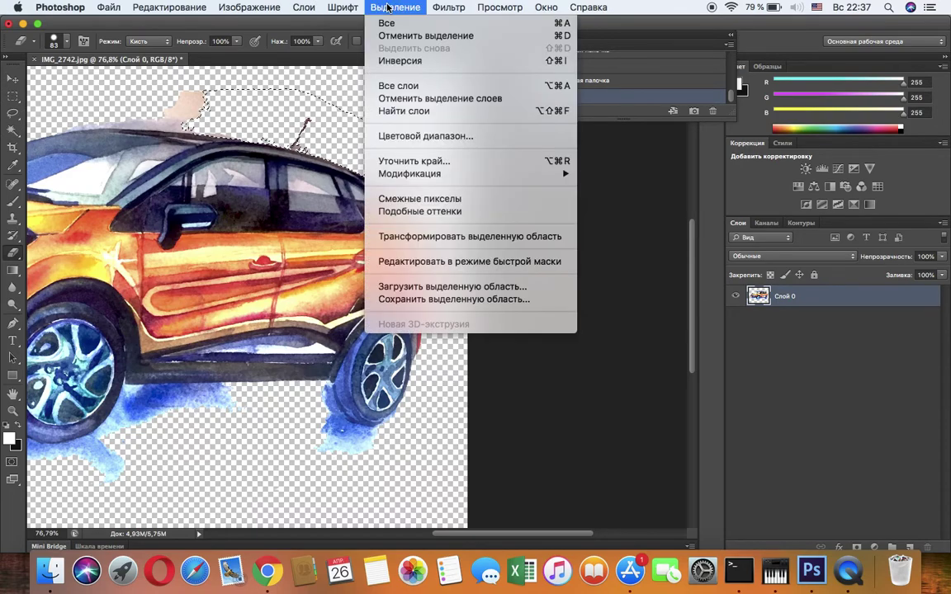
pyautogui.click(400, 36)
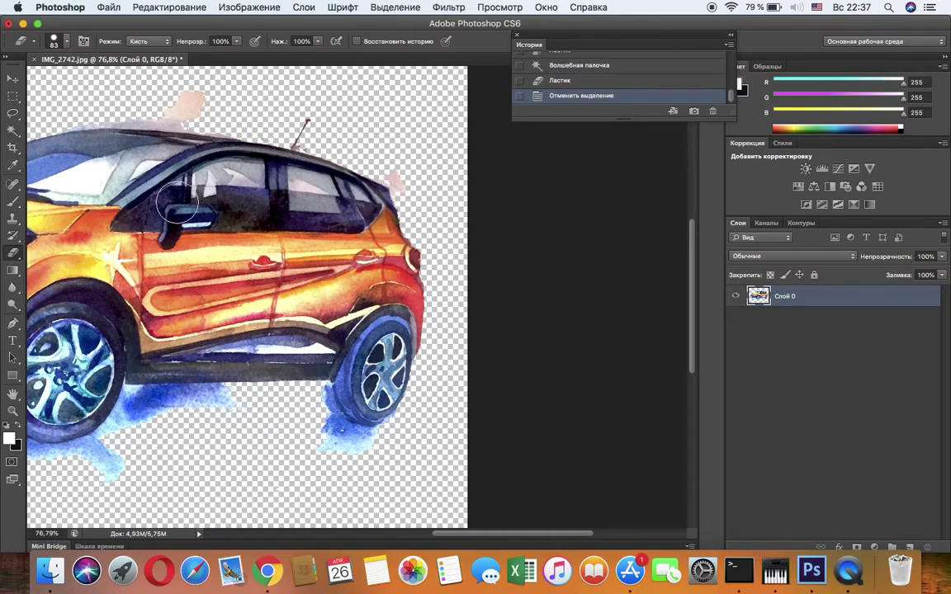
# Erase the leftover pink patches behind the rear spoiler and above the front of the roof with the 83 px Eraser.
pyautogui.moveTo(414, 153)
pyautogui.mouseDown()
pyautogui.moveTo(399, 153)
pyautogui.moveTo(416, 191)
pyautogui.mouseUp()
pyautogui.scroll(5, 402, 157)
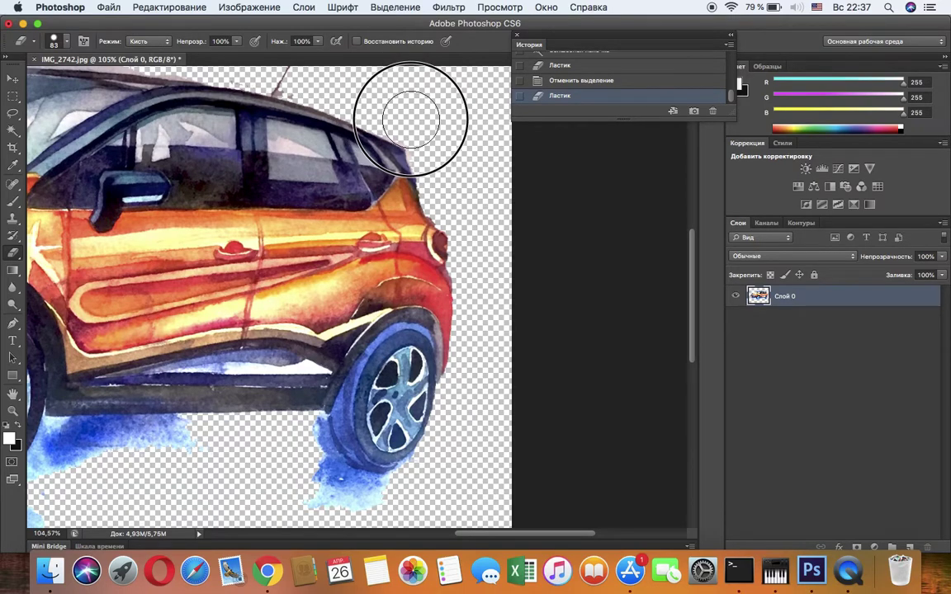
pyautogui.moveTo(423, 126)
pyautogui.mouseDown()
pyautogui.moveTo(453, 155)
pyautogui.moveTo(439, 155)
pyautogui.mouseUp()
pyautogui.scroll(5, 342, 96)
pyautogui.hscroll(-7, 342, 96)
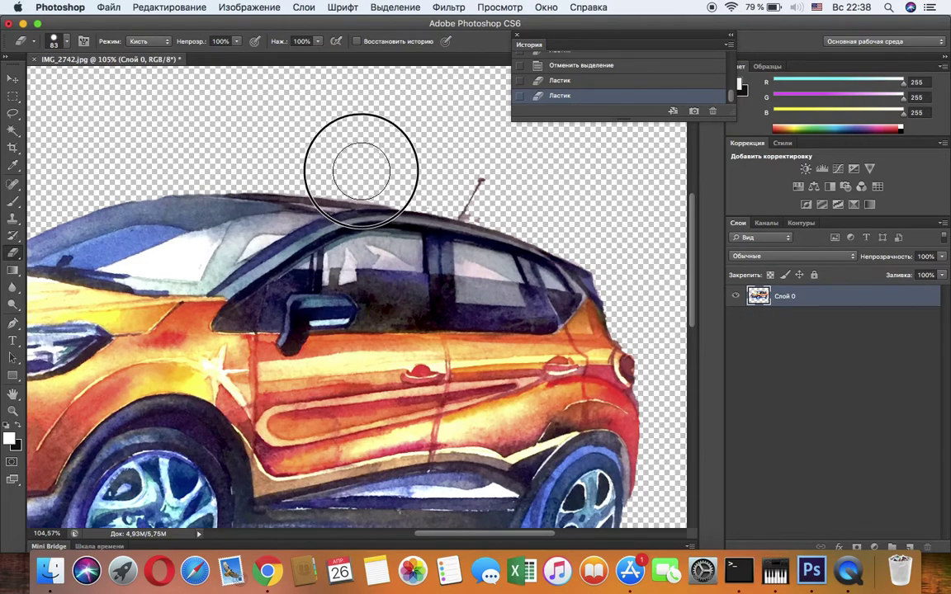
pyautogui.moveTo(348, 174)
pyautogui.mouseDown()
pyautogui.moveTo(297, 159)
pyautogui.moveTo(250, 179)
pyautogui.mouseUp()
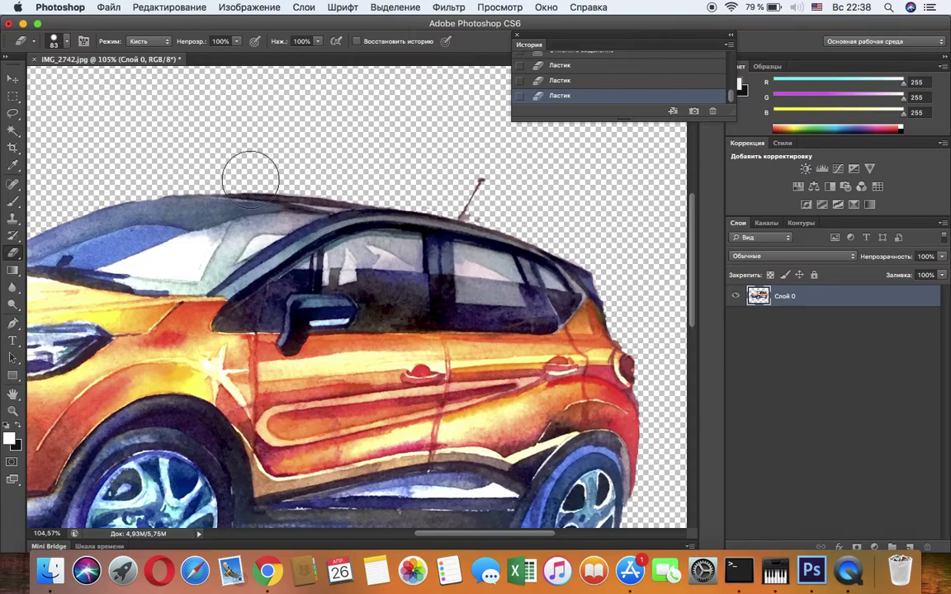
# Restore the upper edge of the windshield and front roof with the 76 px History Brush.
pyautogui.scroll(3, 252, 178)
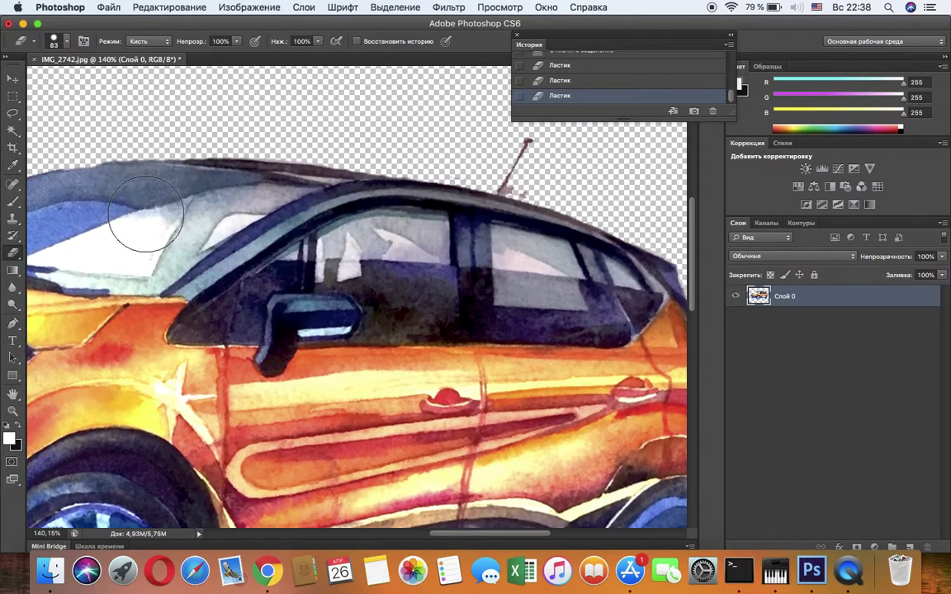
pyautogui.scroll(4, 144, 212)
pyautogui.hscroll(-1, 146, 213)
pyautogui.scroll(-1, 146, 213)
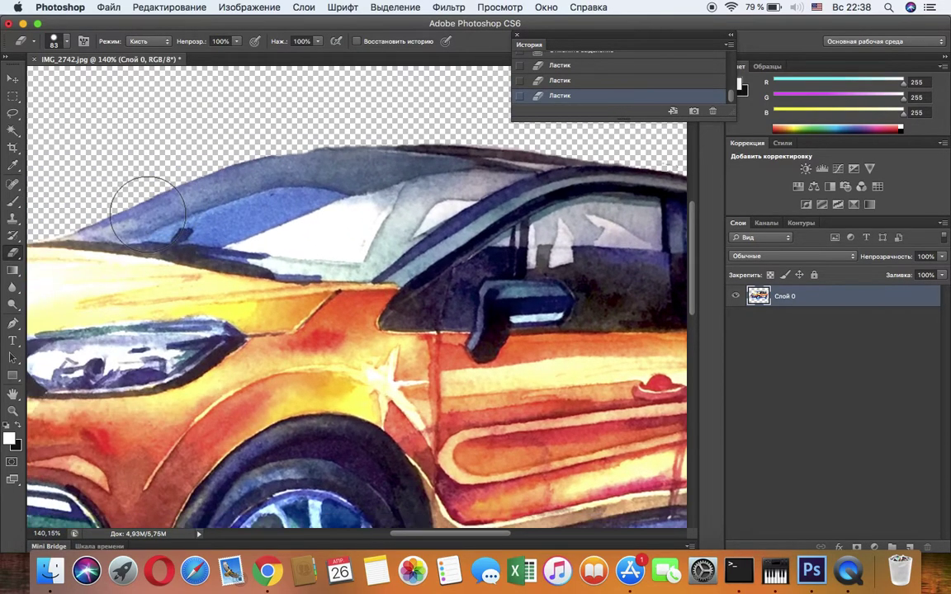
pyautogui.click(13, 235)
pyautogui.moveTo(287, 188)
pyautogui.mouseDown()
pyautogui.moveTo(339, 175)
pyautogui.moveTo(420, 182)
pyautogui.mouseUp()
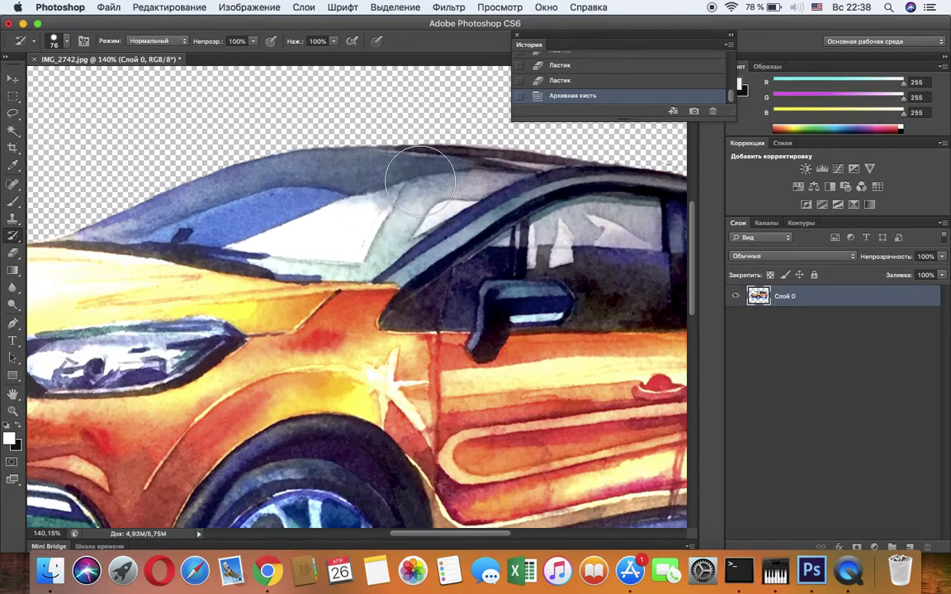
# Set the Eraser size to 27 px and erase the background remnants along the roof and beside the antenna base.
pyautogui.hscroll(10, 477, 251)
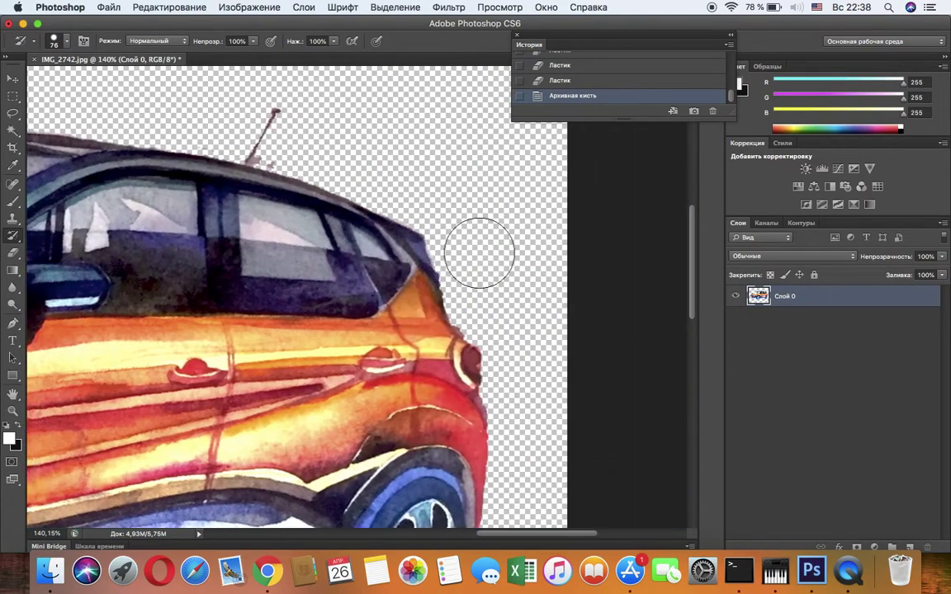
pyautogui.click(13, 255)
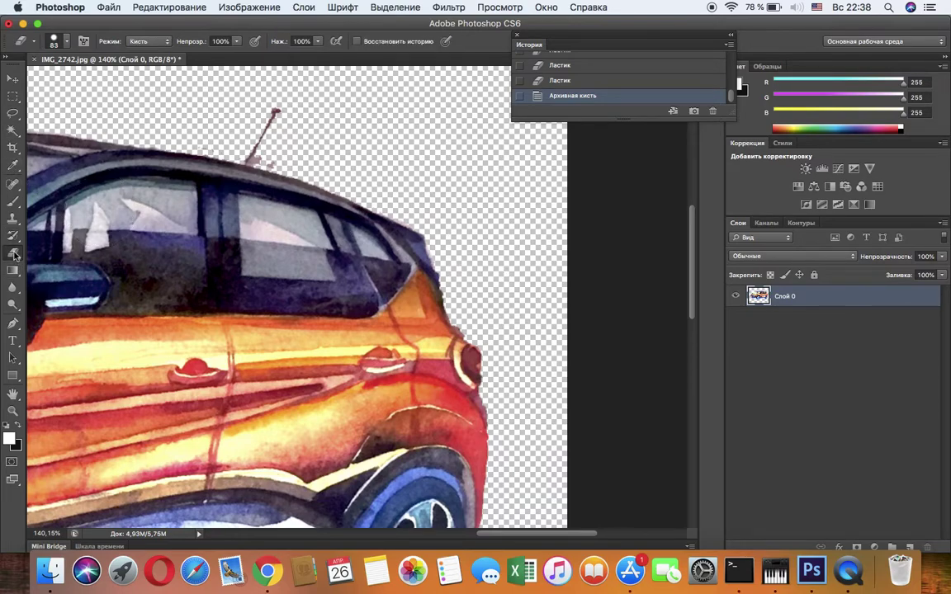
pyautogui.click(66, 43)
pyautogui.moveTo(75, 83); pyautogui.dragTo(37, 81)
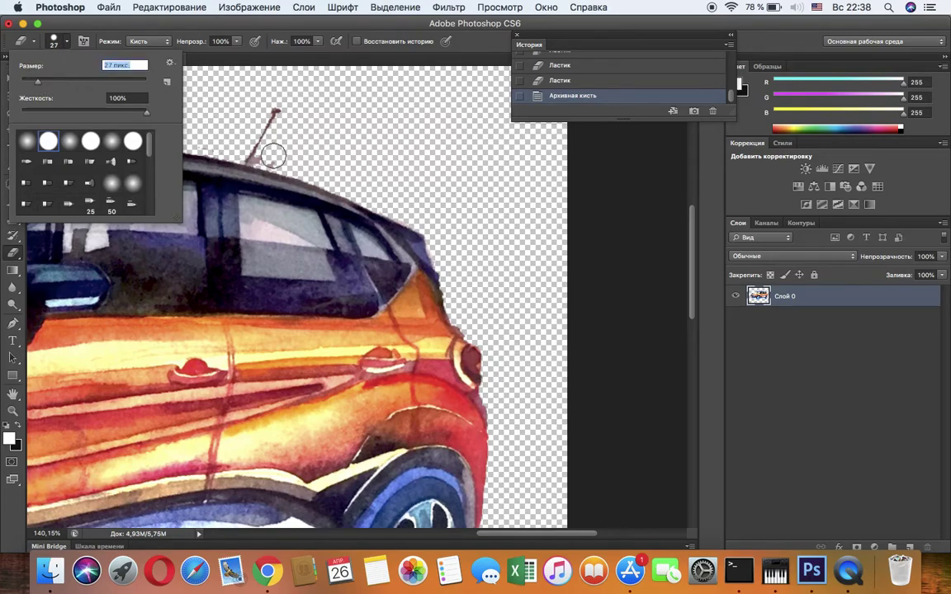
pyautogui.scroll(5, 273, 155)
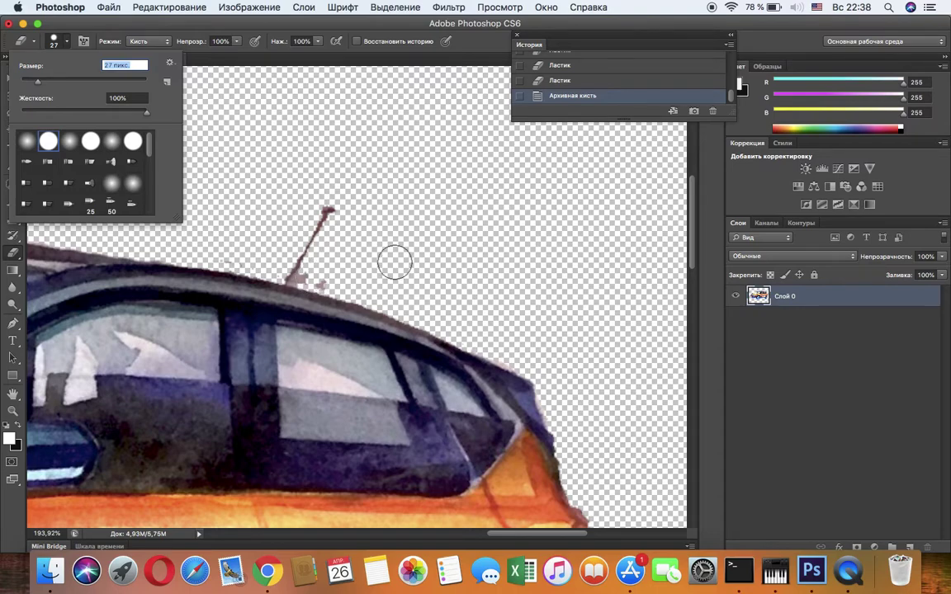
pyautogui.scroll(4, 395, 263)
pyautogui.click(181, 241)
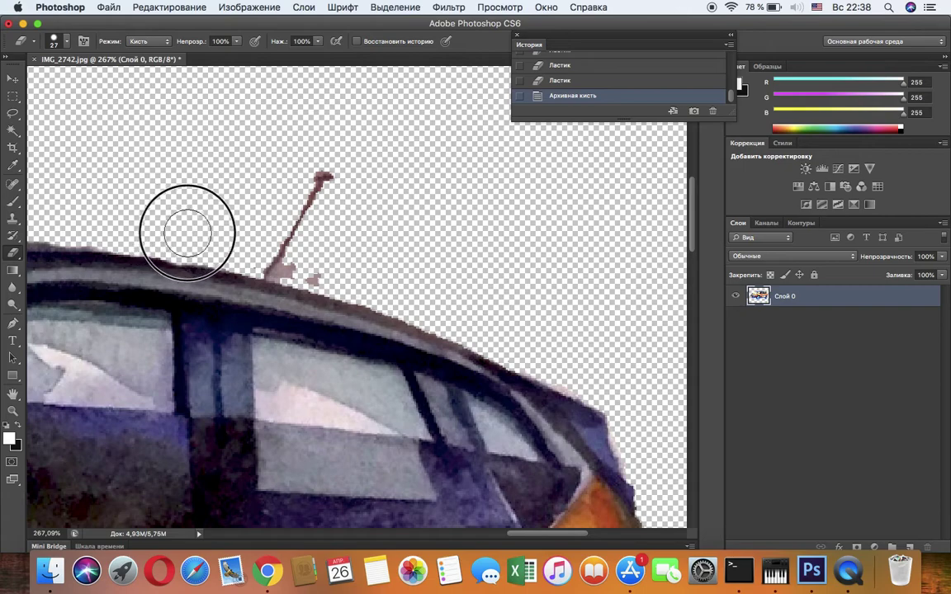
pyautogui.click(188, 232)
pyautogui.moveTo(310, 263)
pyautogui.mouseDown()
pyautogui.moveTo(301, 259)
pyautogui.moveTo(303, 267)
pyautogui.mouseUp()
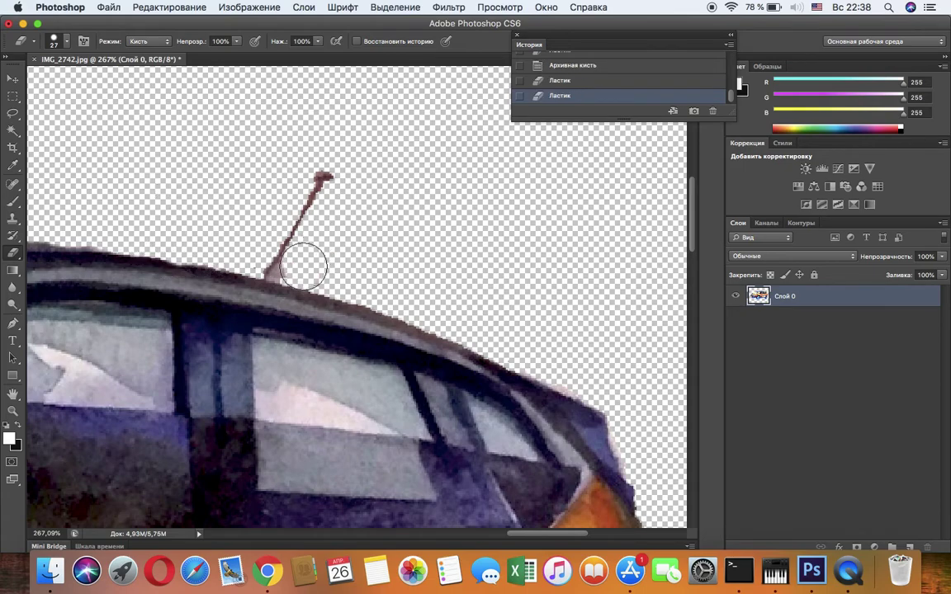
# Select the pale remnant at the foot of the antenna with the Magic Wand and erase it with the 27 px Eraser.
pyautogui.scroll(1, 361, 255)
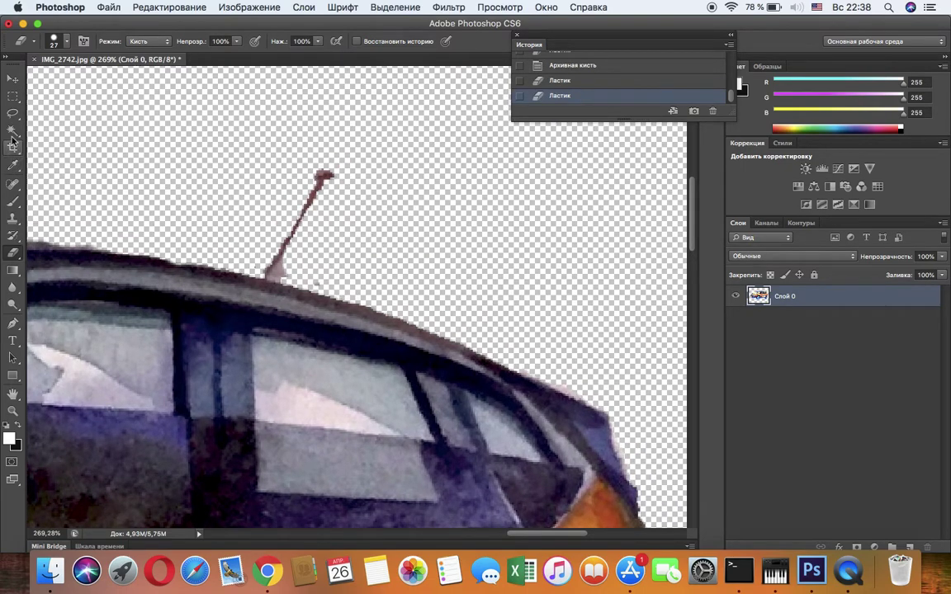
pyautogui.click(12, 131)
pyautogui.click(281, 272)
pyautogui.click(14, 256)
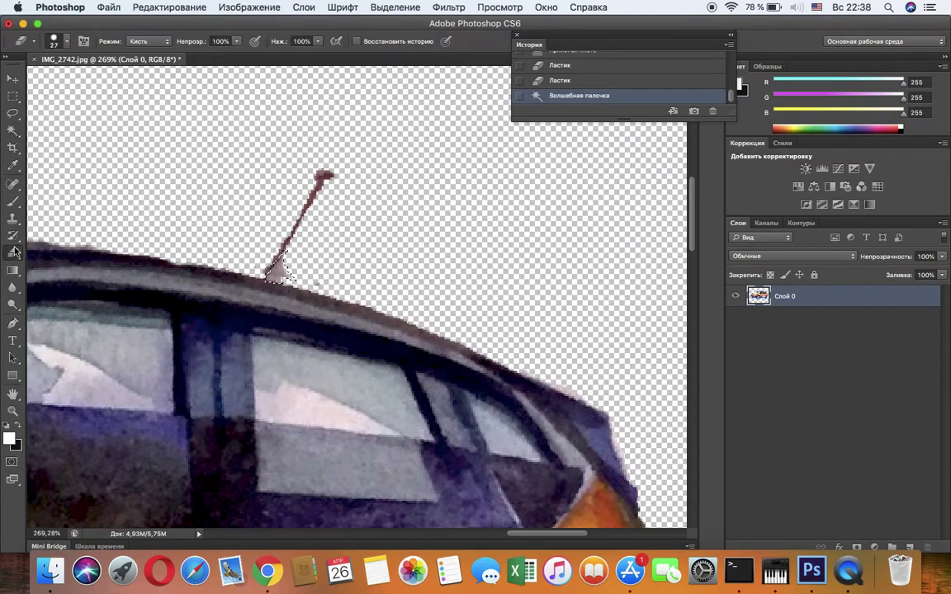
pyautogui.click(351, 240)
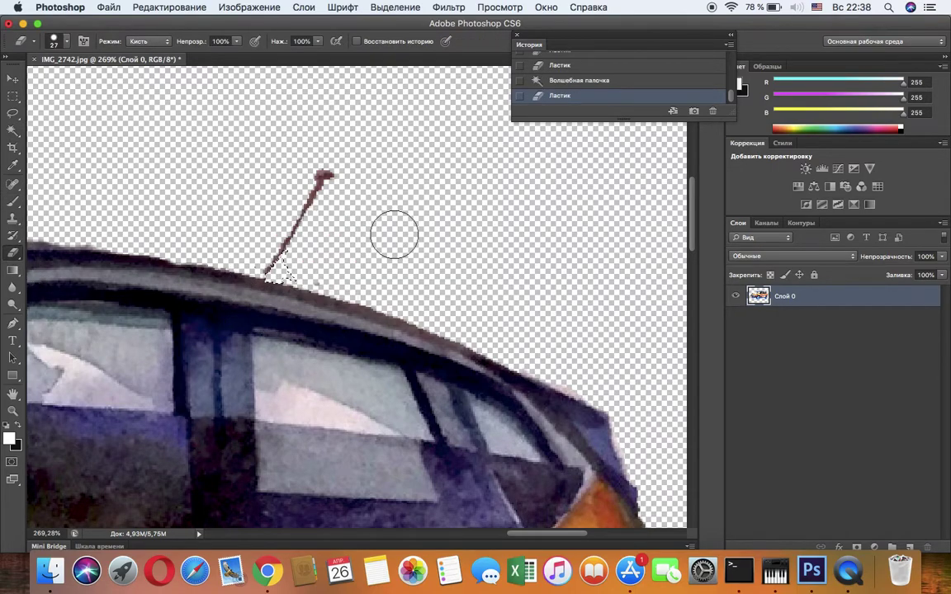
# Clear the selection and erase the pinkish fringe along the rear roof edge and spoiler with the 27 px Eraser.
pyautogui.hscroll(10, 551, 286)
pyautogui.scroll(-3, 552, 287)
pyautogui.hscroll(2, 554, 289)
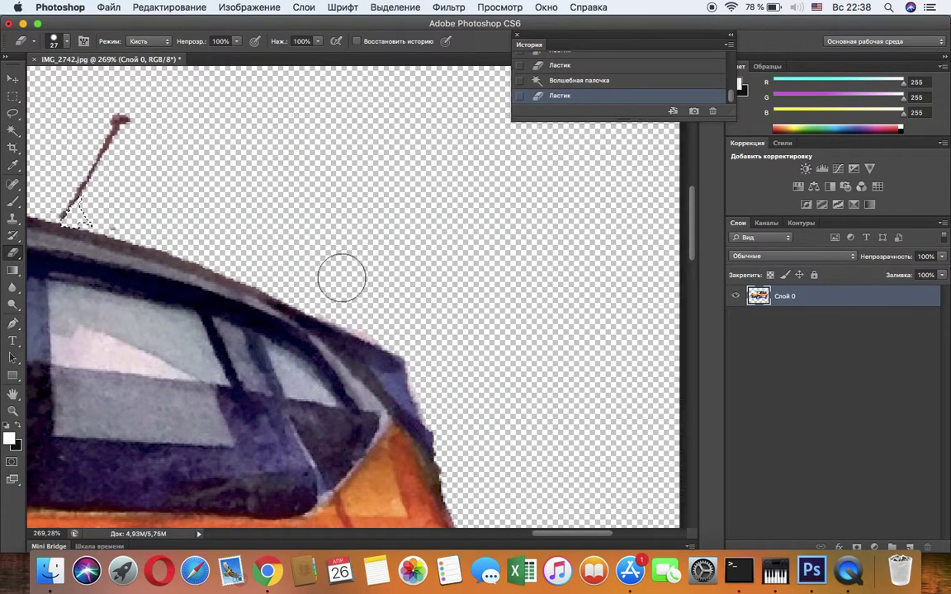
pyautogui.press(']')
pyautogui.press(']')
pyautogui.press(']')
pyautogui.moveTo(359, 314); pyautogui.dragTo(393, 329)
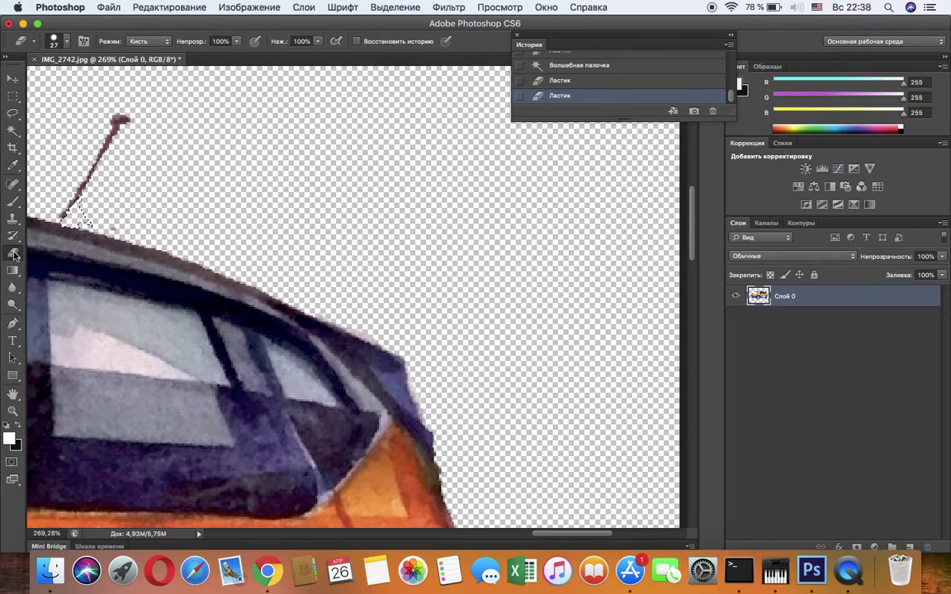
pyautogui.click(396, 7)
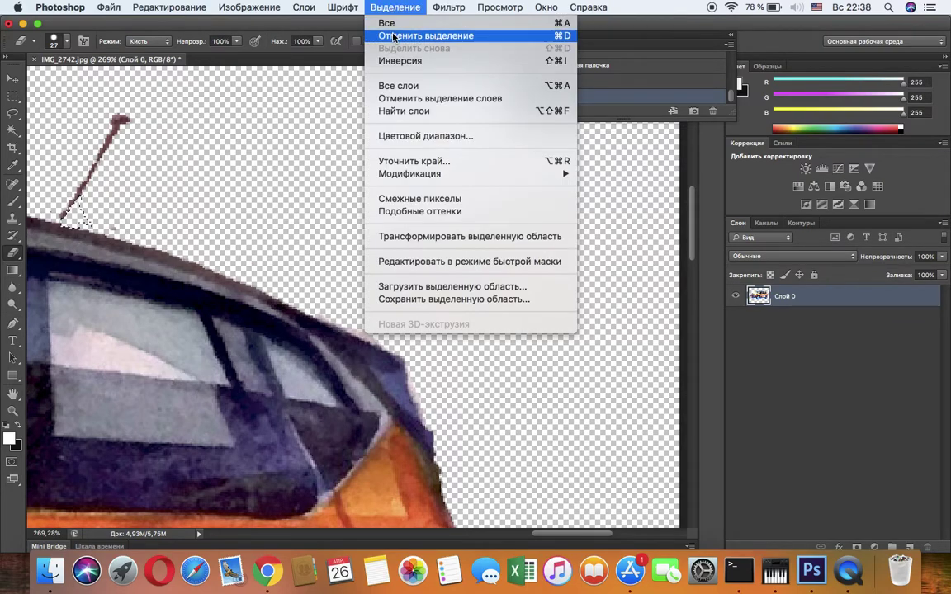
pyautogui.click(394, 37)
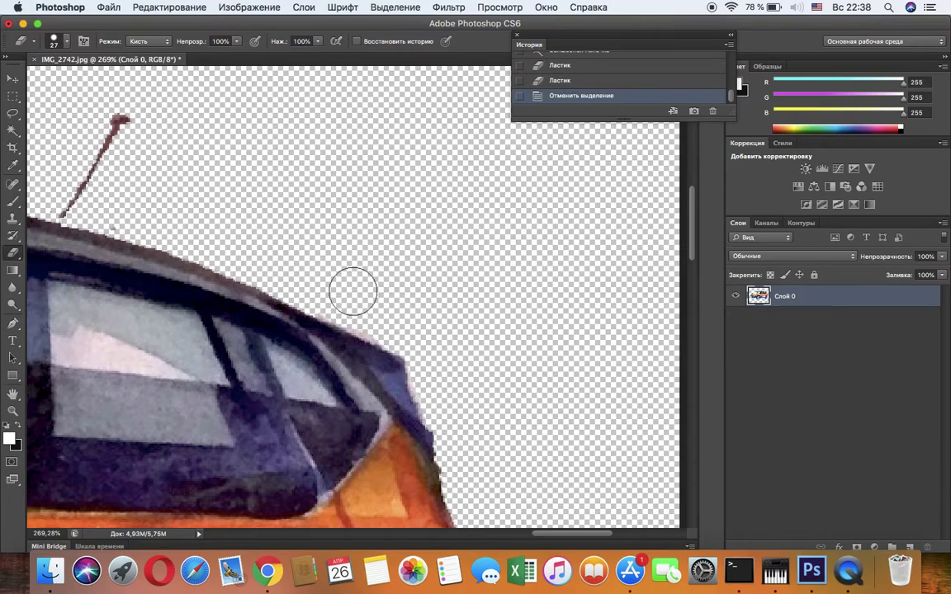
pyautogui.moveTo(329, 291)
pyautogui.mouseDown()
pyautogui.moveTo(387, 325)
pyautogui.moveTo(462, 329)
pyautogui.moveTo(431, 361)
pyautogui.moveTo(457, 404)
pyautogui.mouseUp()
# Inspect the rear wheel, its blue shadow and the whole car cut-out for leftover background.
pyautogui.scroll(-5, 457, 404)
pyautogui.hscroll(-2, 456, 404)
pyautogui.scroll(-10, 457, 404)
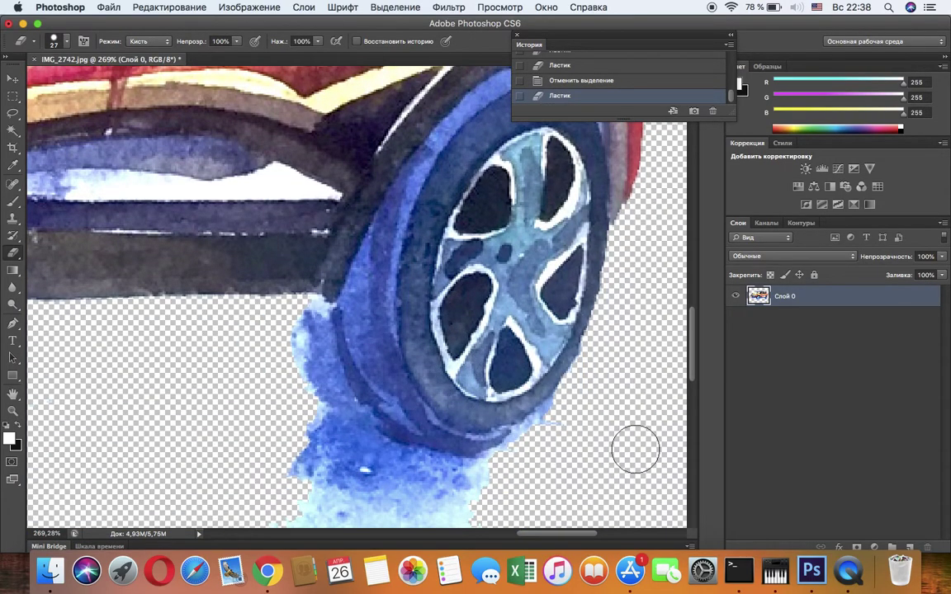
pyautogui.scroll(-6, 635, 448)
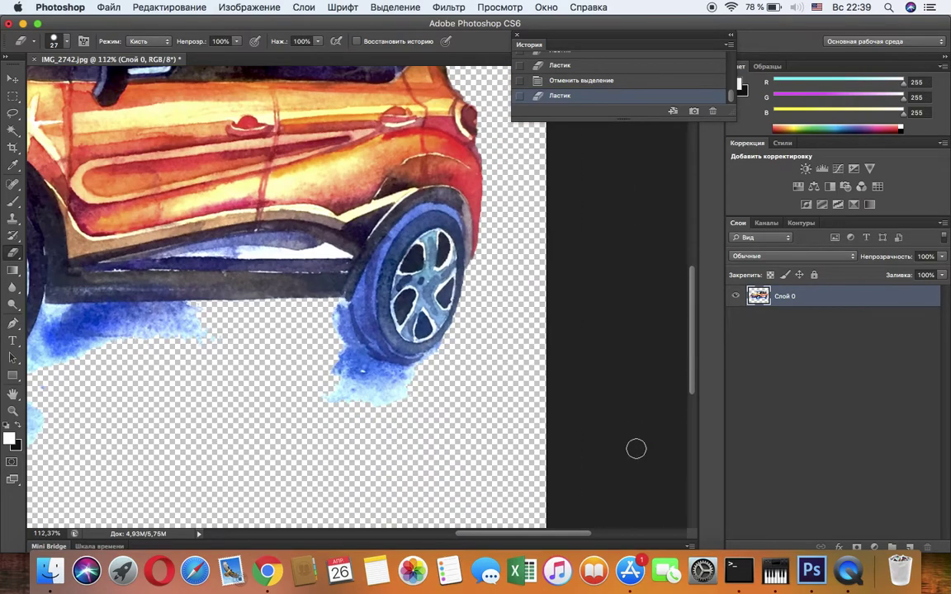
pyautogui.scroll(-5, 494, 434)
pyautogui.scroll(2, 494, 433)
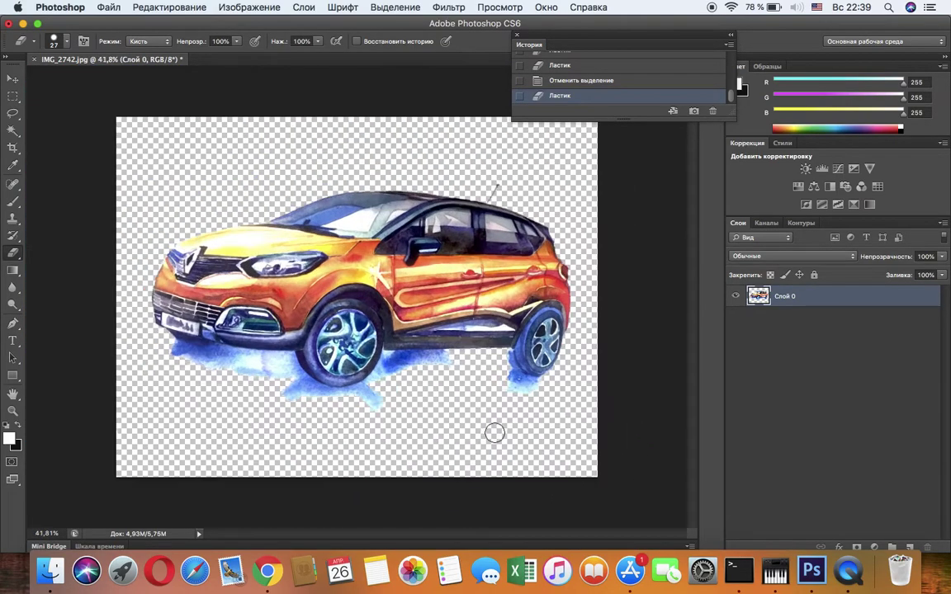
pyautogui.scroll(1, 494, 434)
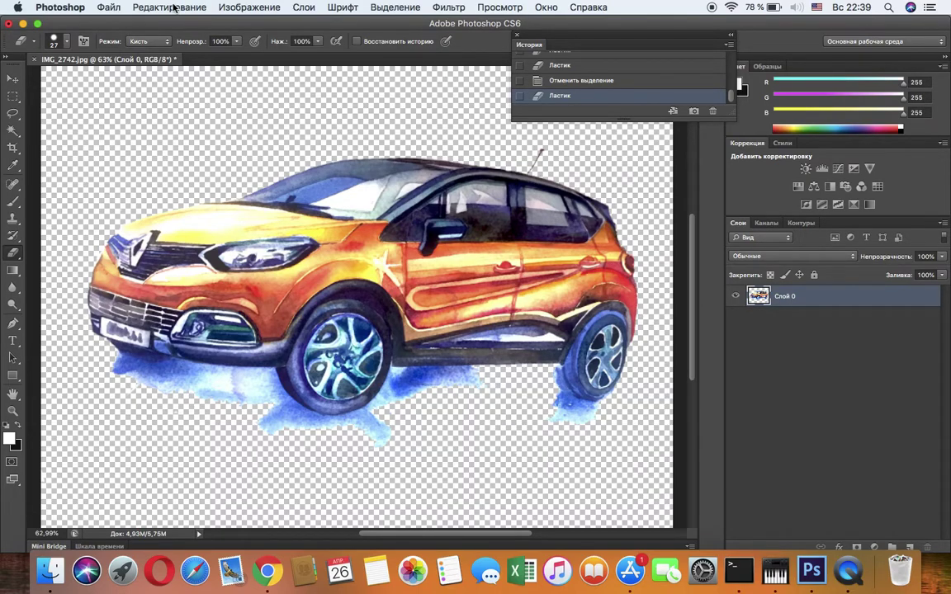
# Start saving the car cut-out under a separate file and set the format to PNG as a copy.
pyautogui.click(174, 9)
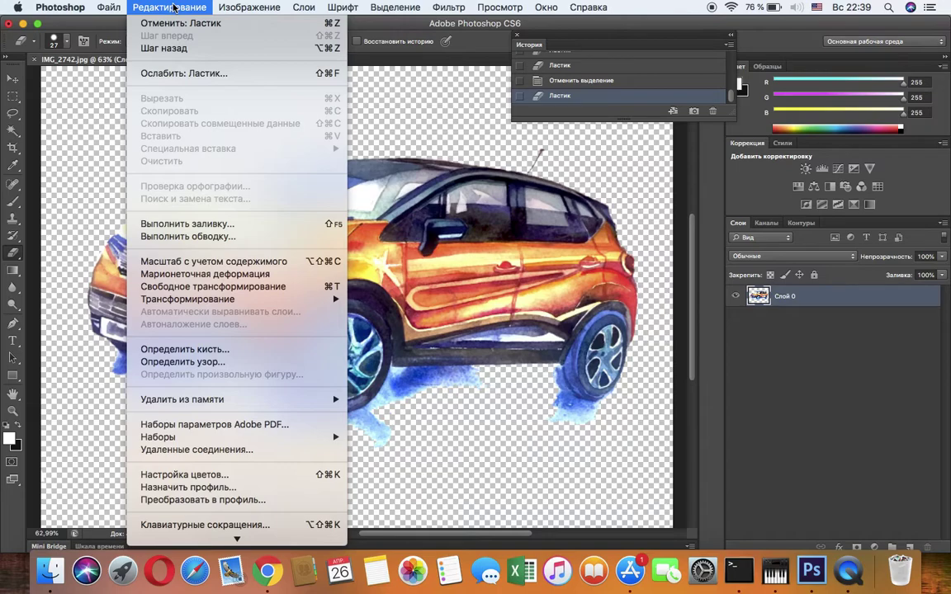
pyautogui.moveTo(114, 7)
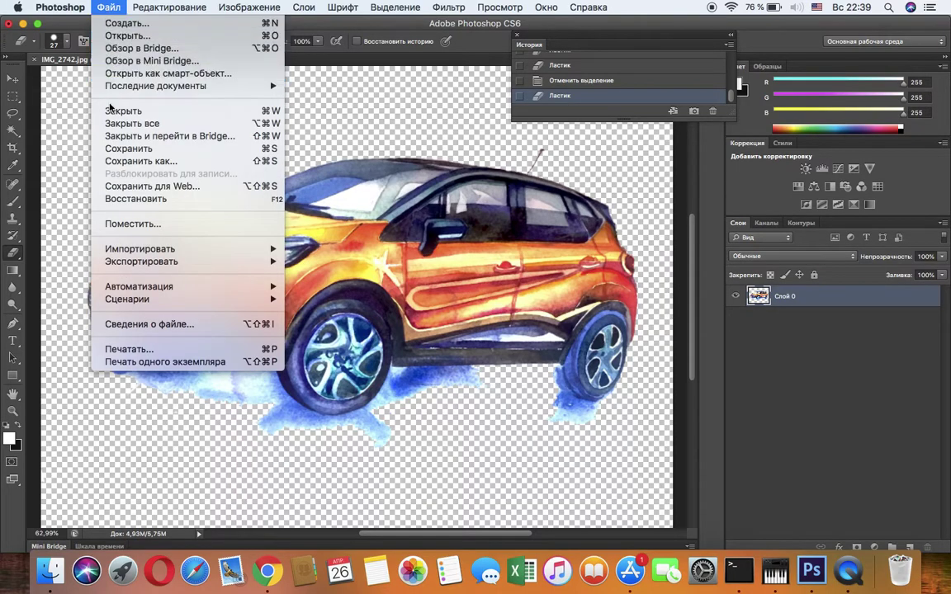
pyautogui.click(123, 162)
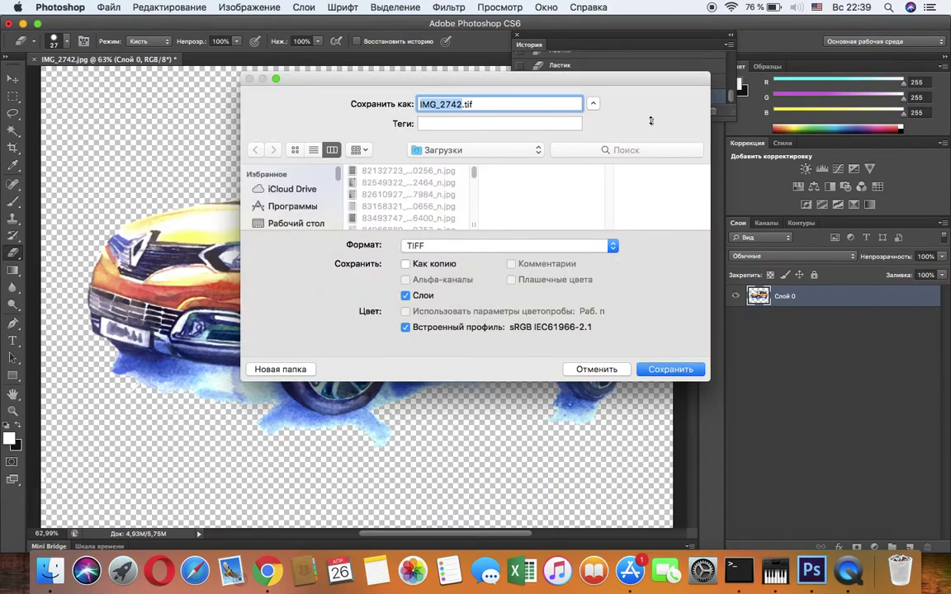
pyautogui.click(612, 250)
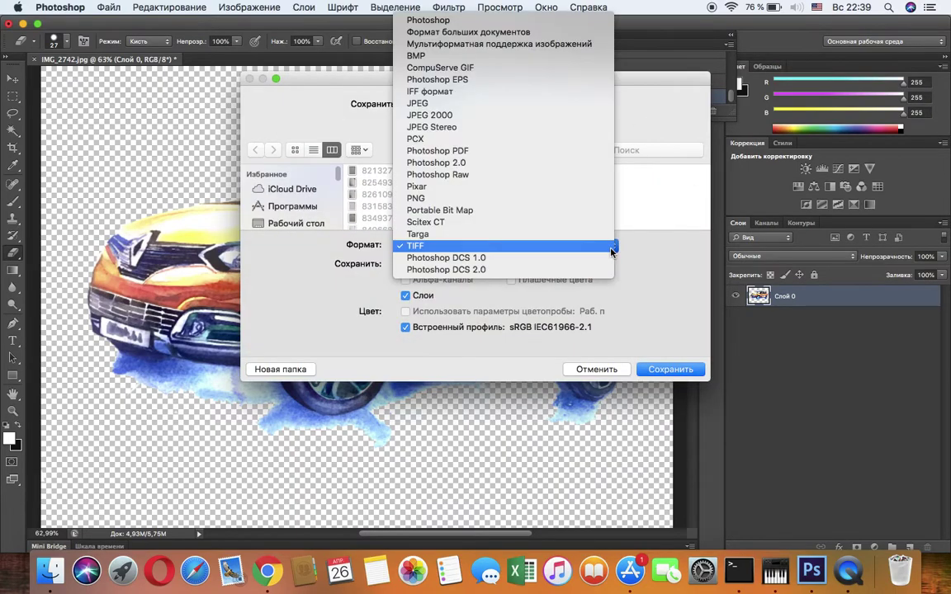
pyautogui.click(572, 198)
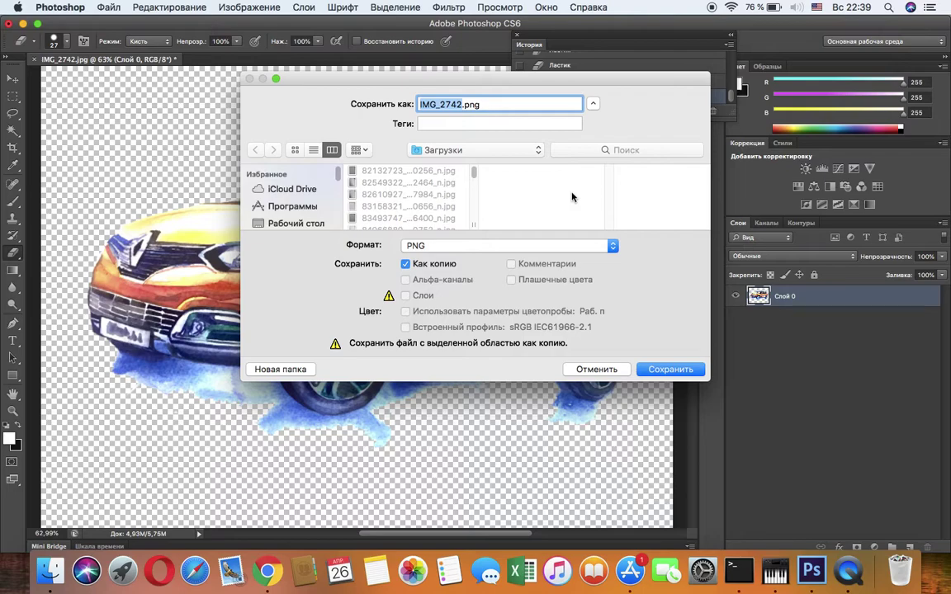
# Save IMG_2742.png in the user home folder, replacing the existing file and using the smallest/slow PNG compression.
pyautogui.click(539, 151)
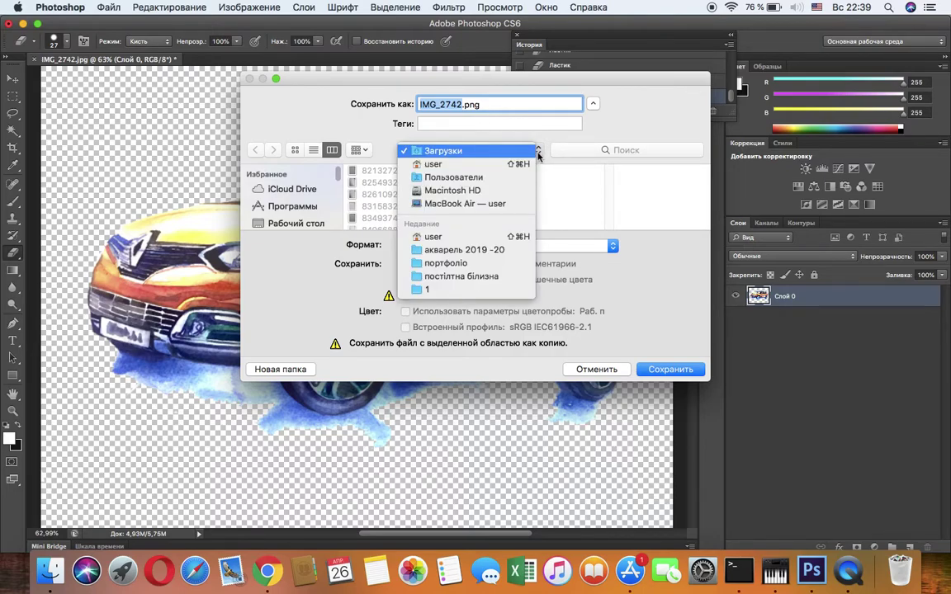
pyautogui.click(472, 239)
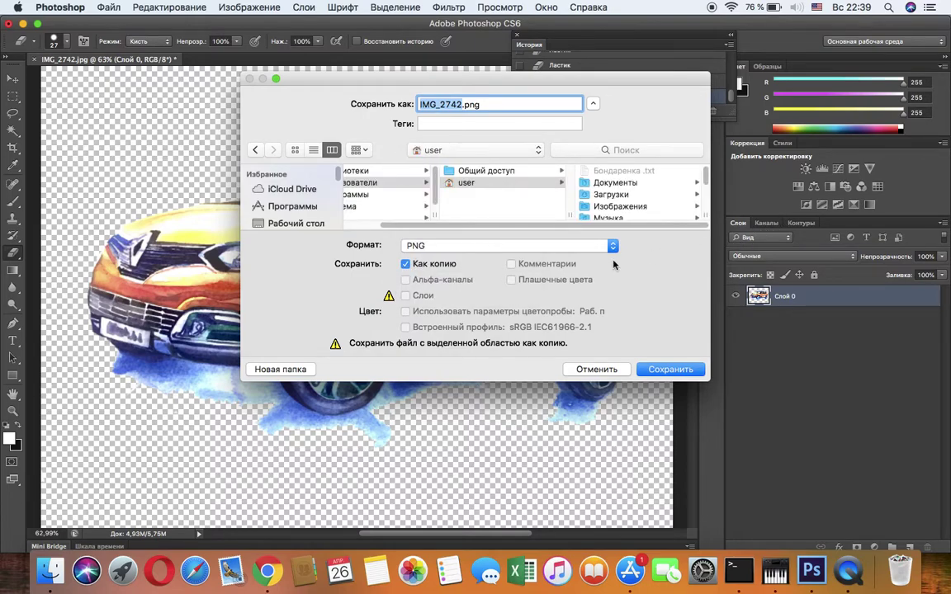
pyautogui.click(669, 372)
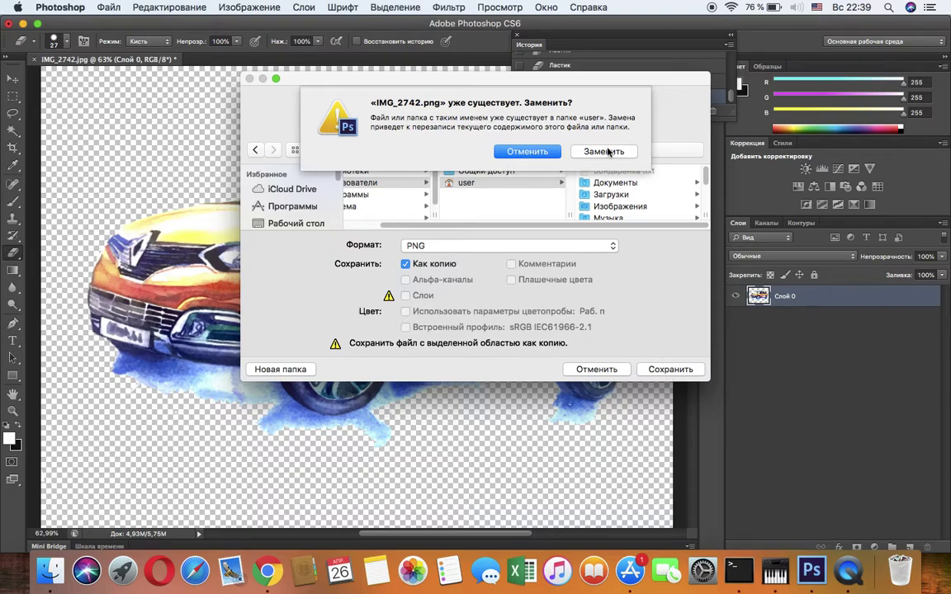
pyautogui.click(603, 152)
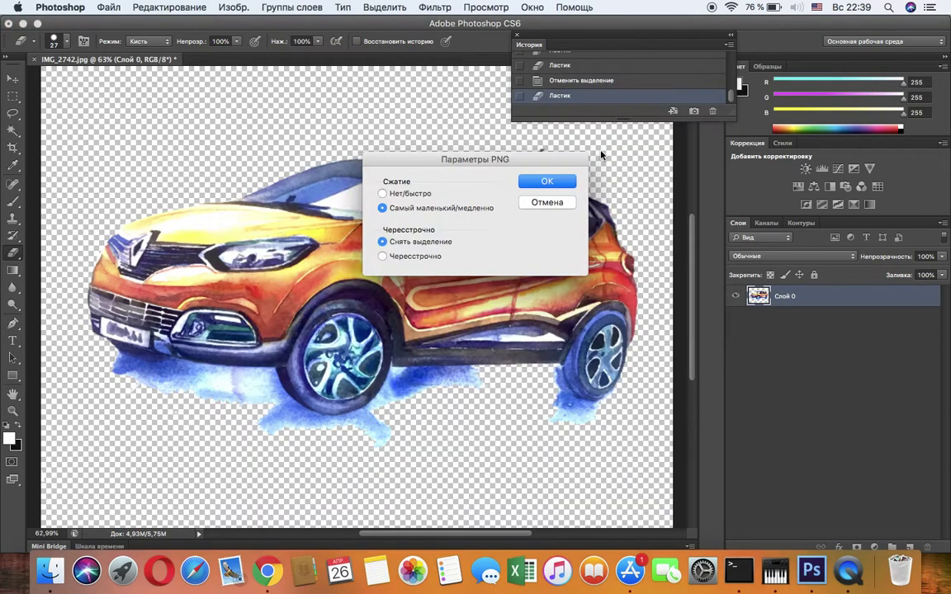
pyautogui.click(547, 182)
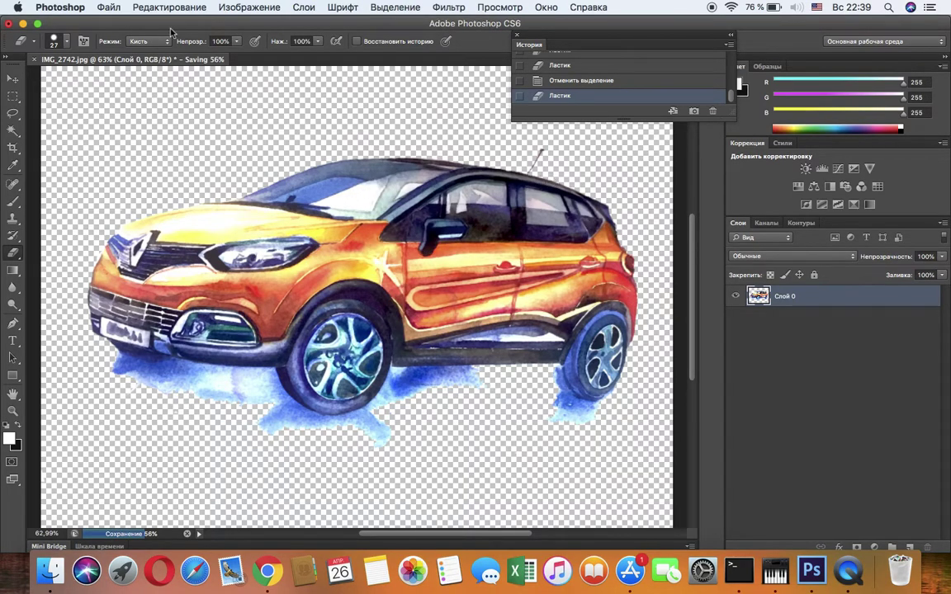
# Minimise the Photoshop window to return to the Teespring page in Chrome and close the floating History panel.
pyautogui.click(22, 24)
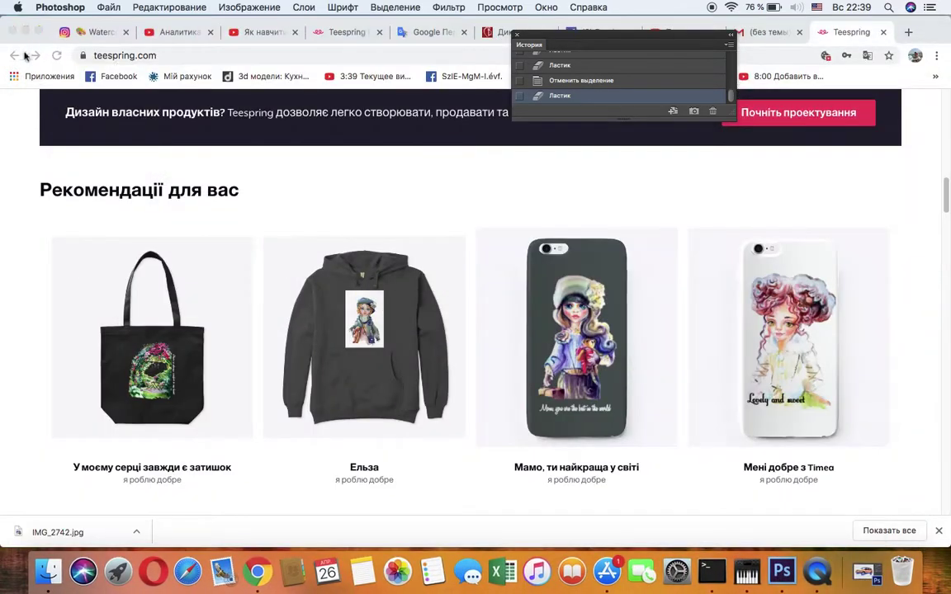
pyautogui.scroll(-10, 415, 329)
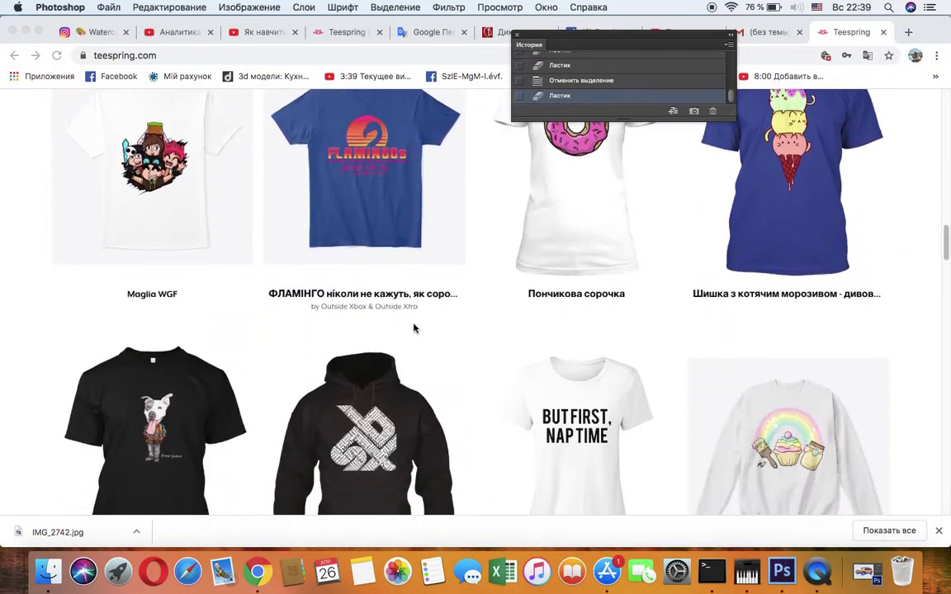
pyautogui.scroll(3, 414, 326)
pyautogui.scroll(15, 414, 326)
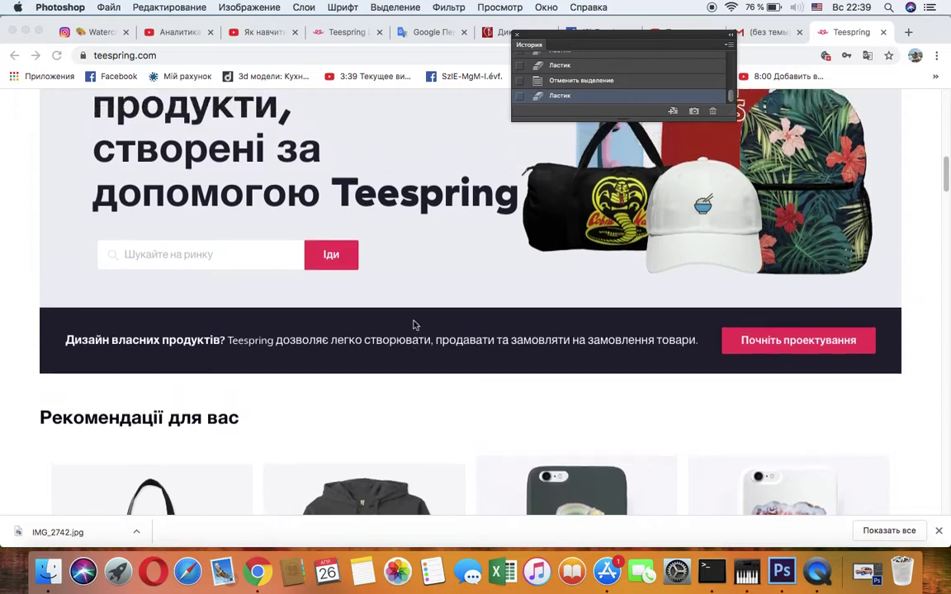
pyautogui.click(516, 35)
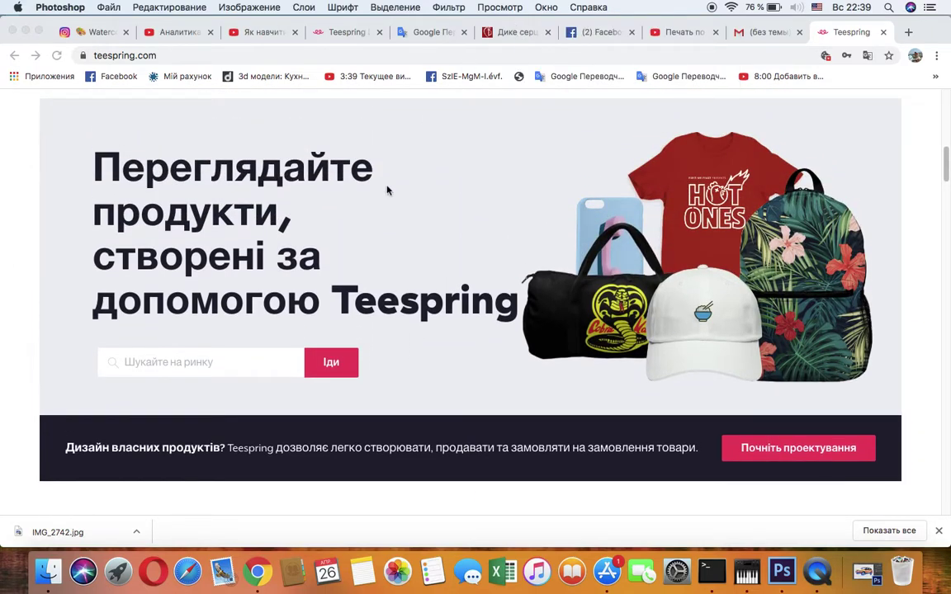
# Look over the Teespring home page, from the introductory banner to the product browsing and design sections.
pyautogui.scroll(8, 451, 255)
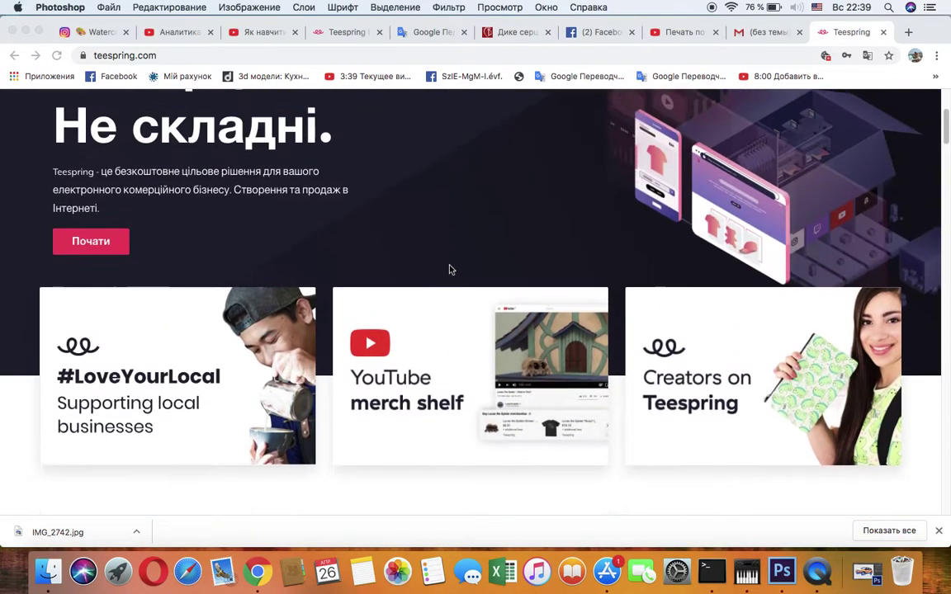
pyautogui.scroll(-10, 450, 268)
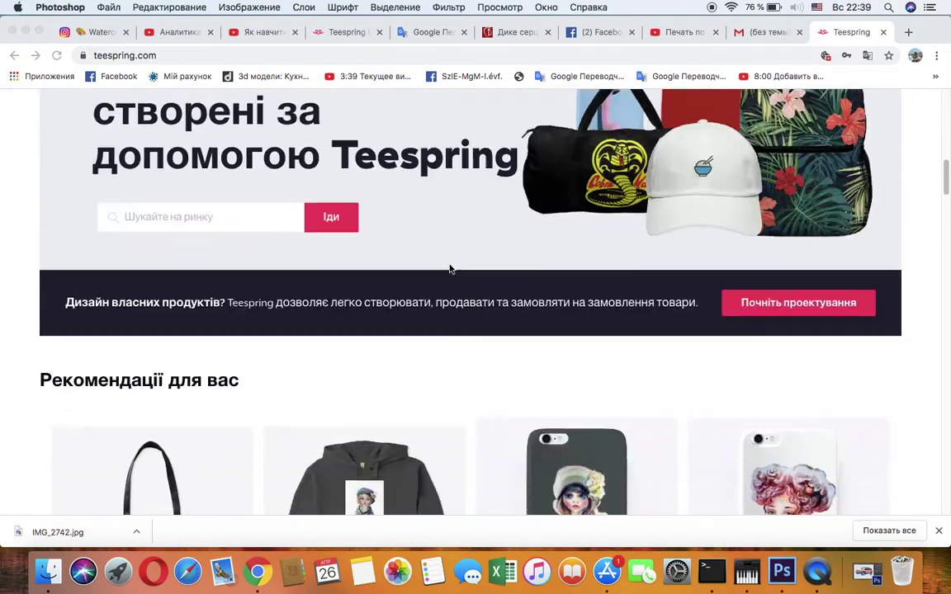
pyautogui.scroll(-3, 450, 269)
pyautogui.scroll(8, 450, 268)
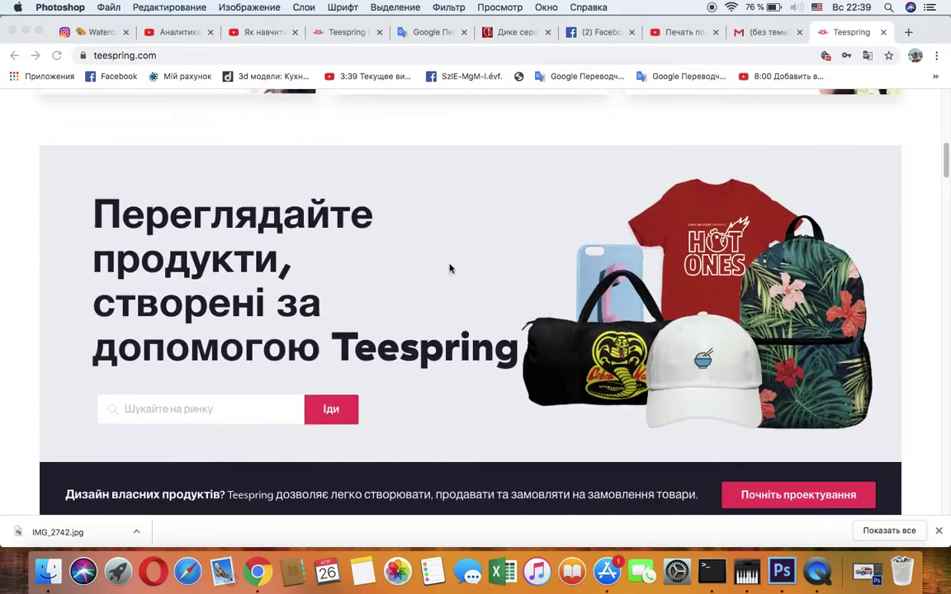
pyautogui.scroll(4, 450, 268)
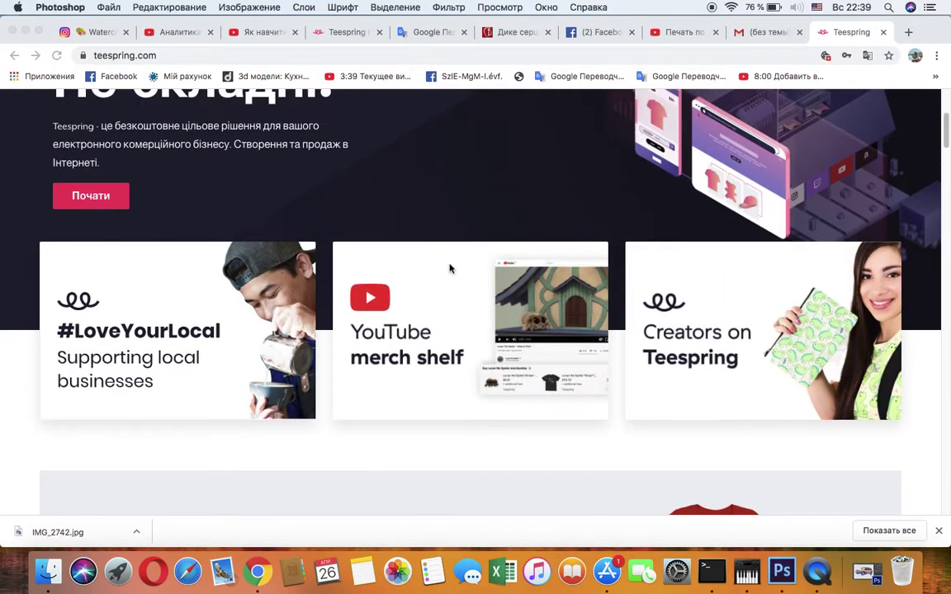
pyautogui.click(817, 571)
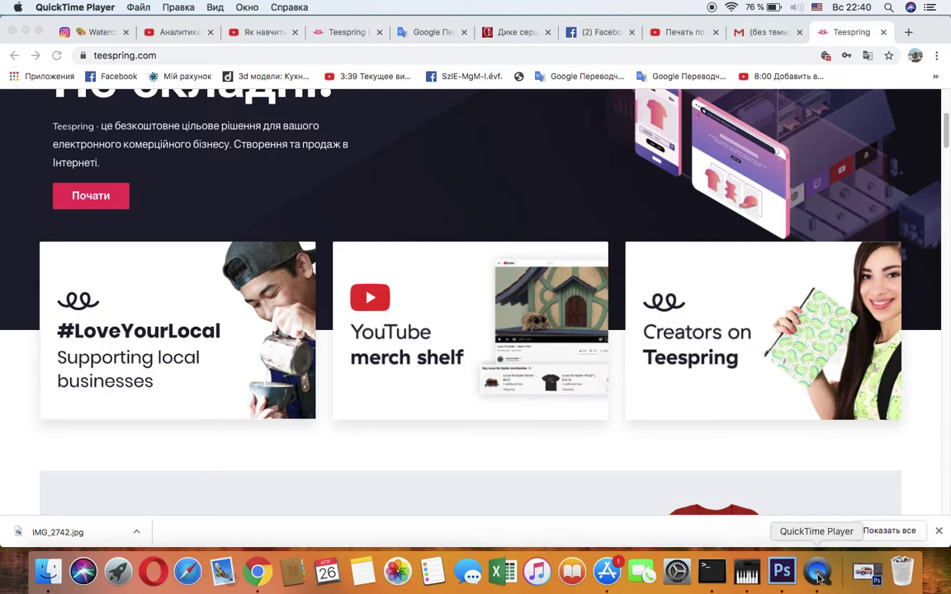
pyautogui.rightClick(817, 578)
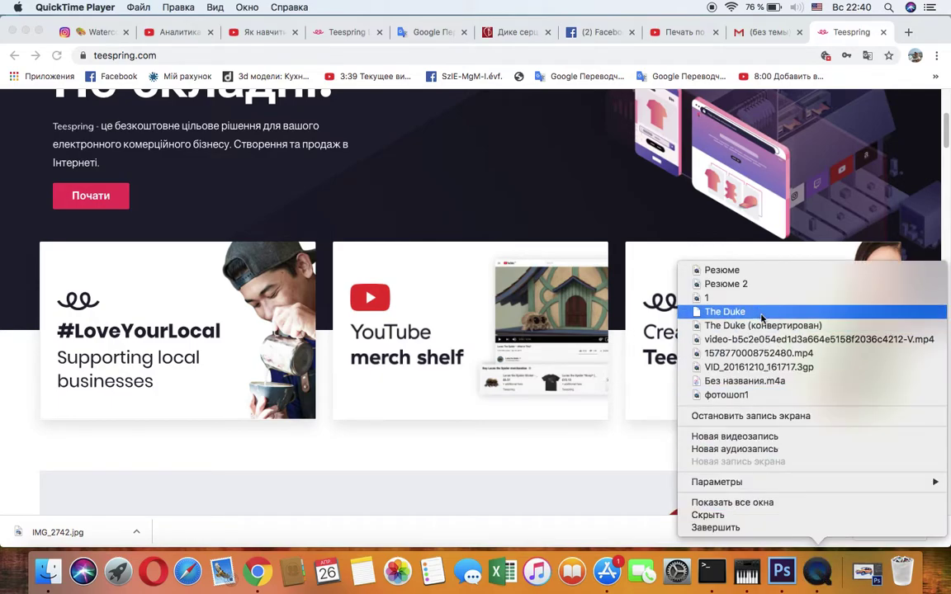